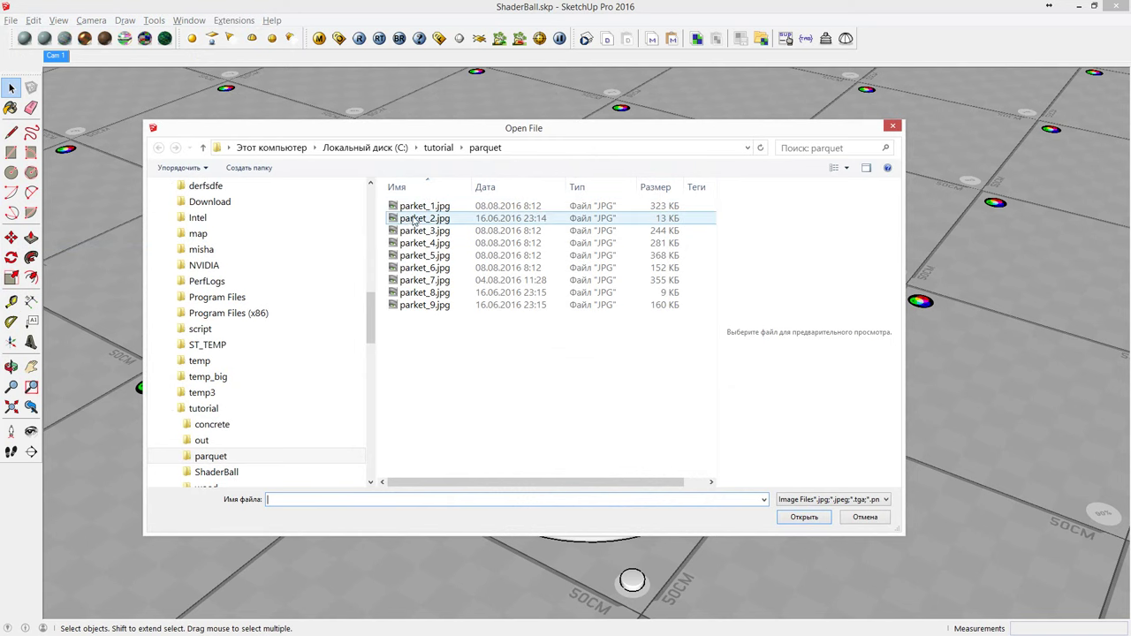
Import the parquet folder's textures using parket_1.jpg, with Apply VR attribute set to No and NEW added to the names as a {TAG}.
left_click(417, 205)
left_click(804, 519)
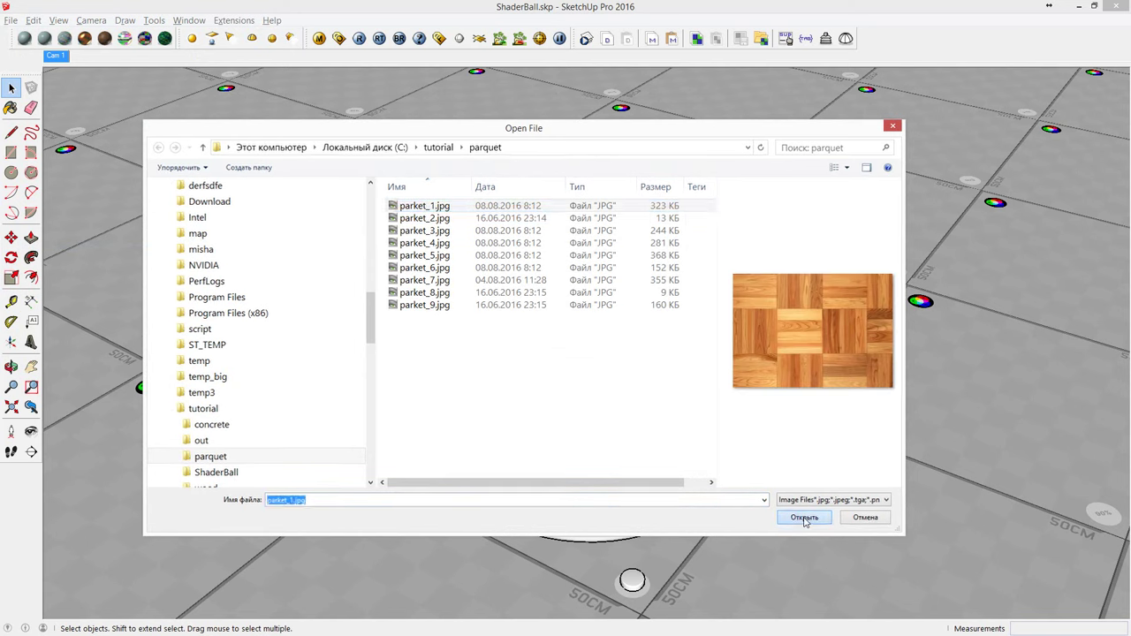
left_click(673, 251)
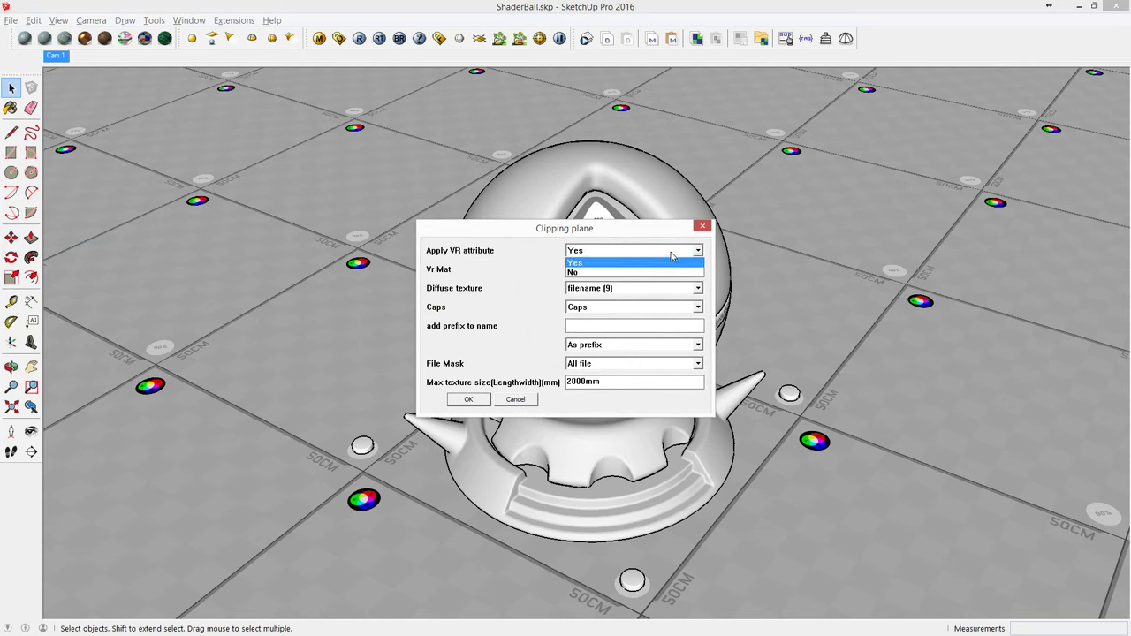
left_click(646, 272)
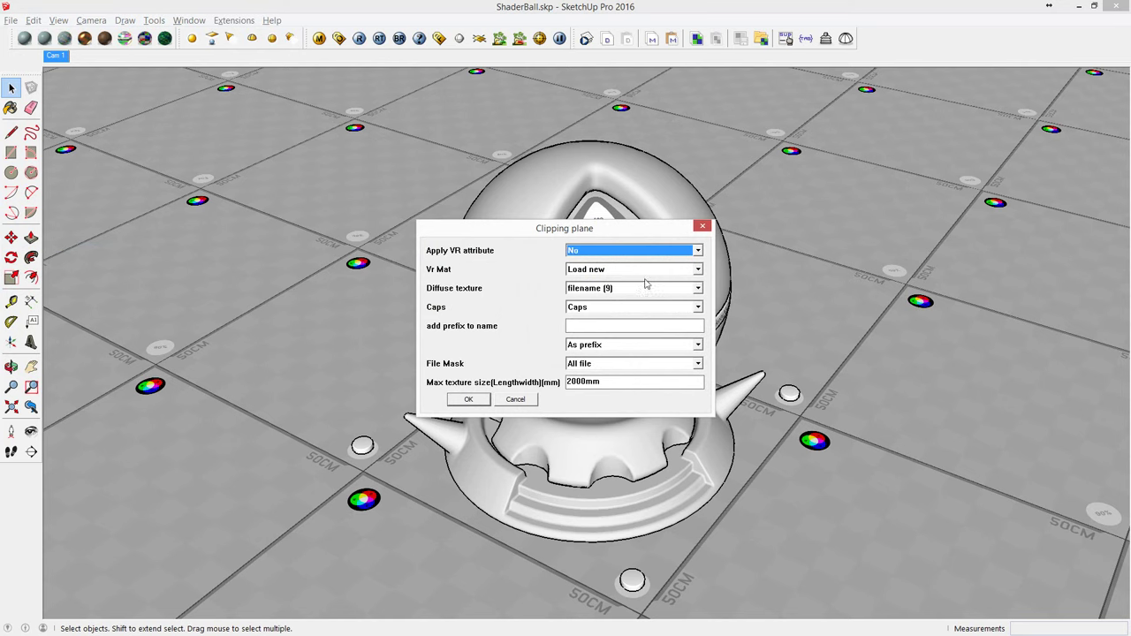
left_click(610, 352)
left_click(608, 370)
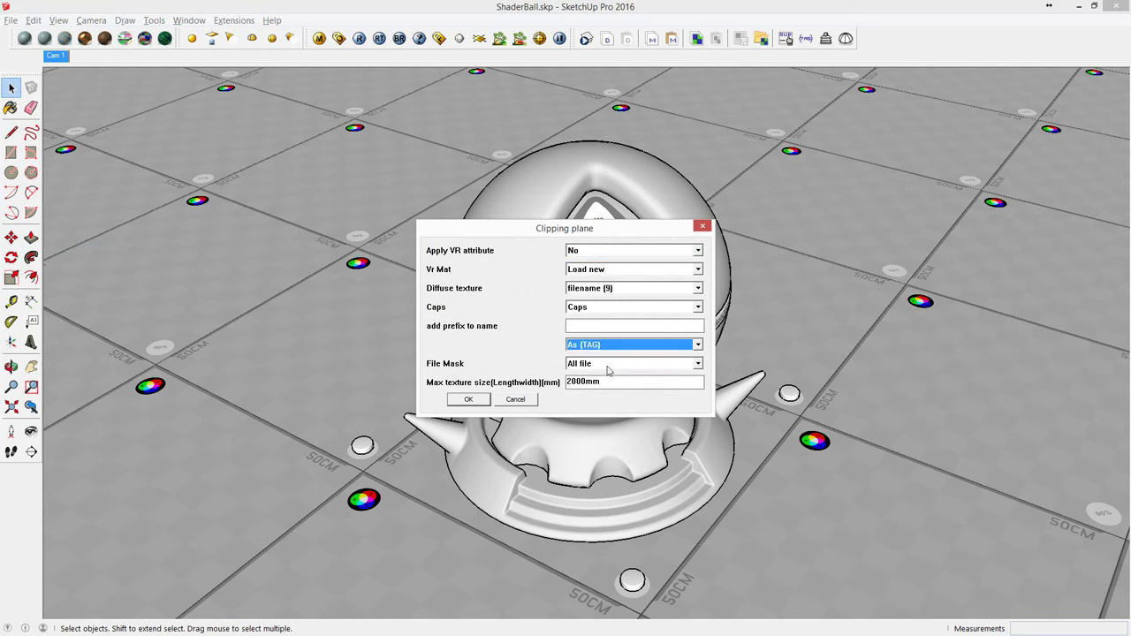
left_click(595, 326)
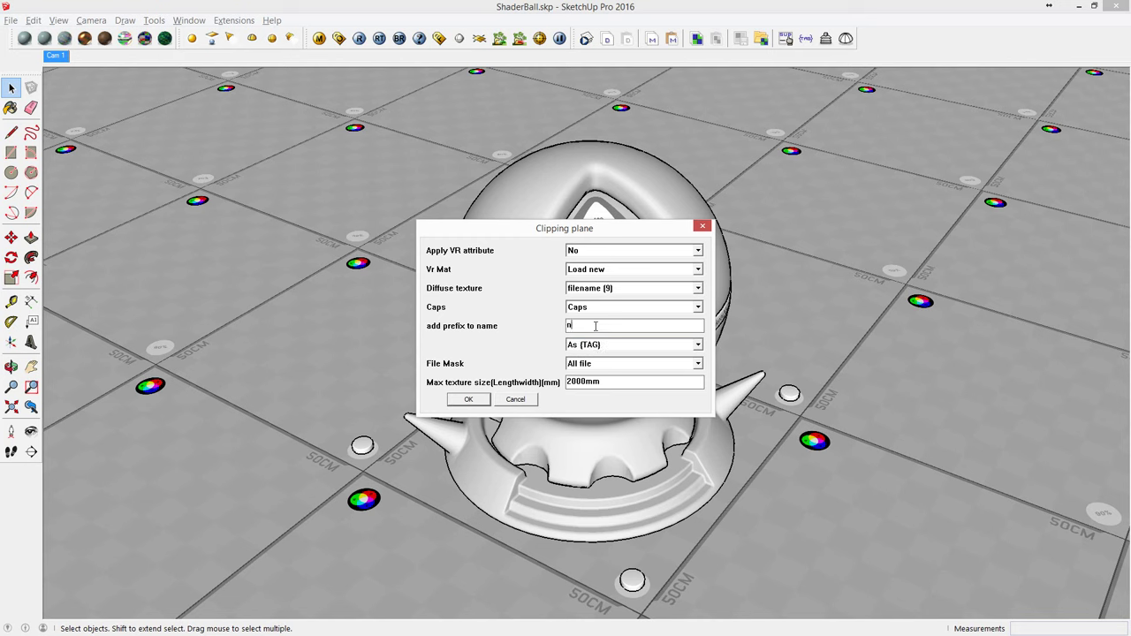
left_click(467, 400)
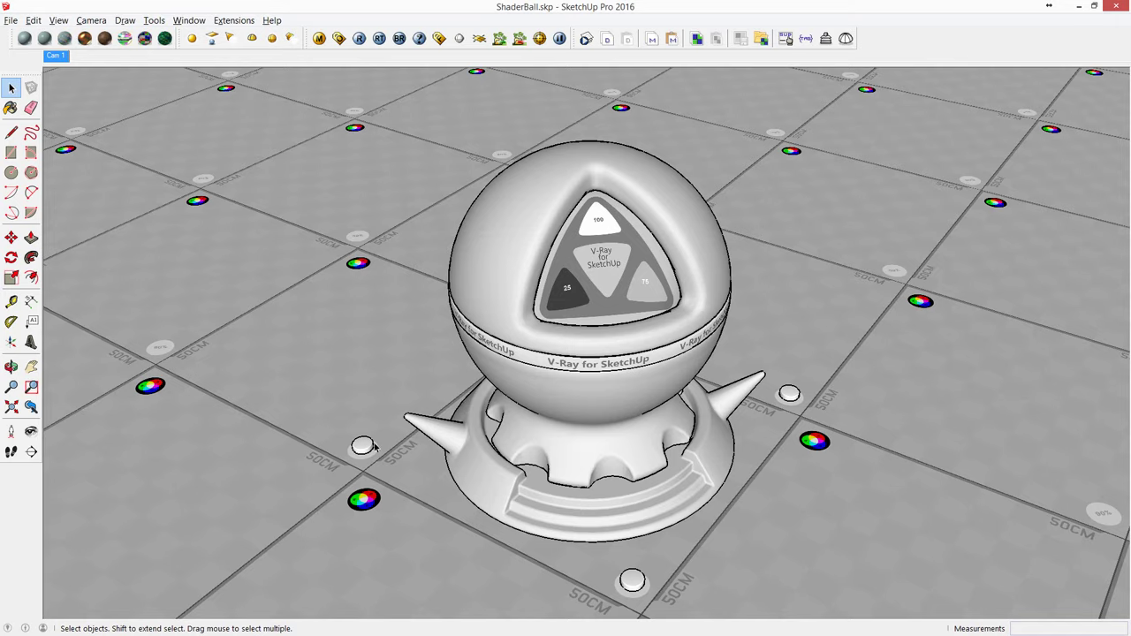
Review several imported {NEW} parquet materials and the texture settings of {NEW}_Parket_8.
middle_click_drag(555, 420, 226, 251)
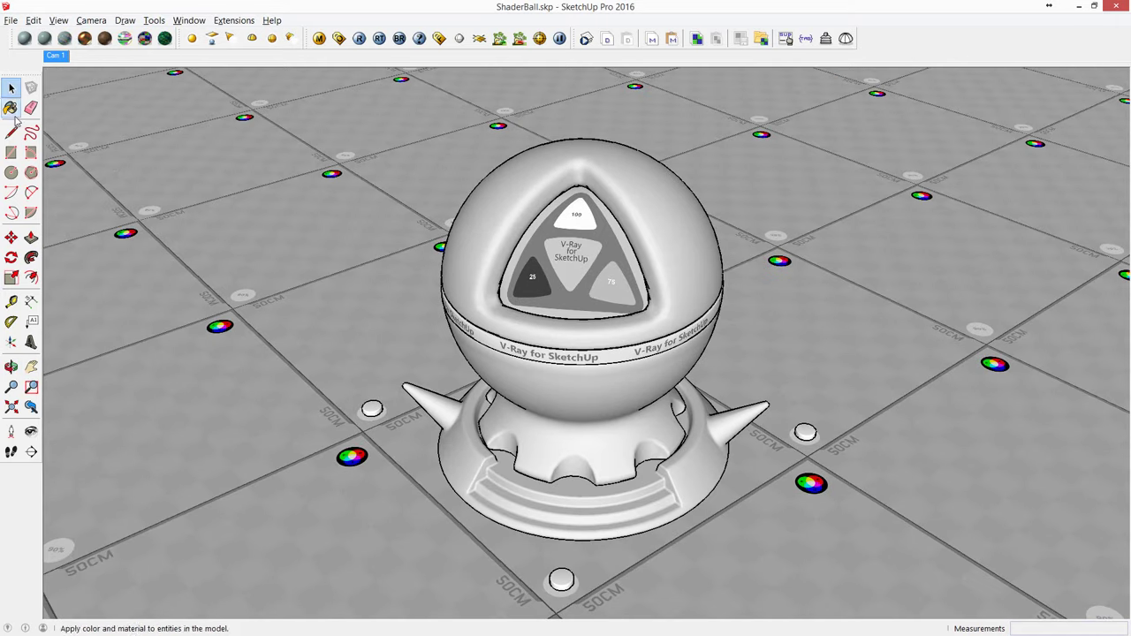
left_click(11, 108)
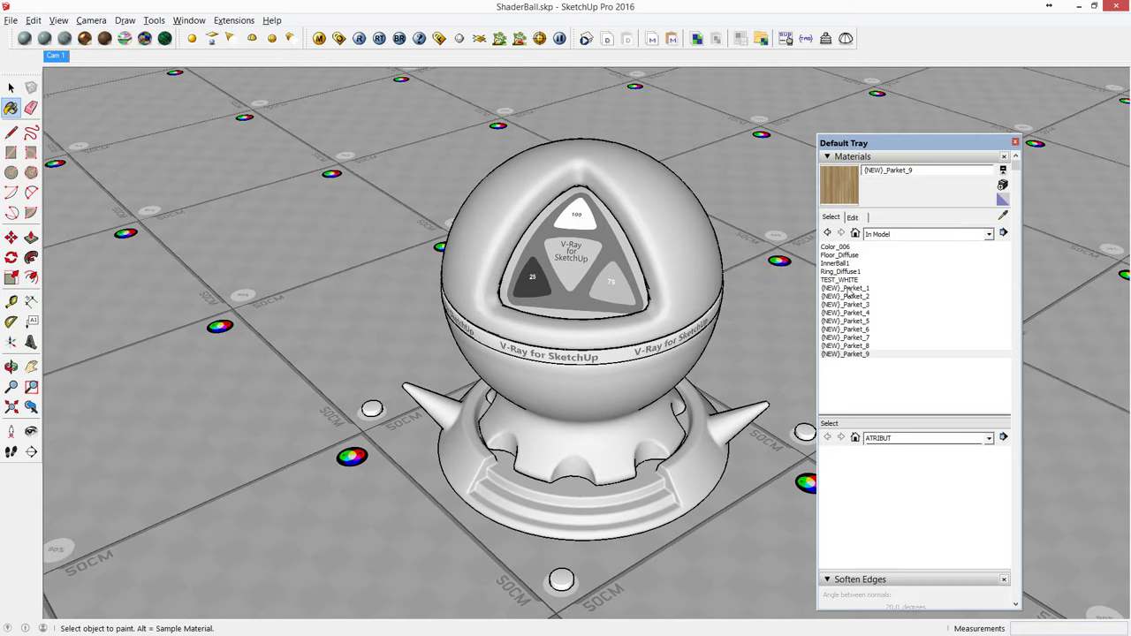
left_click(858, 290)
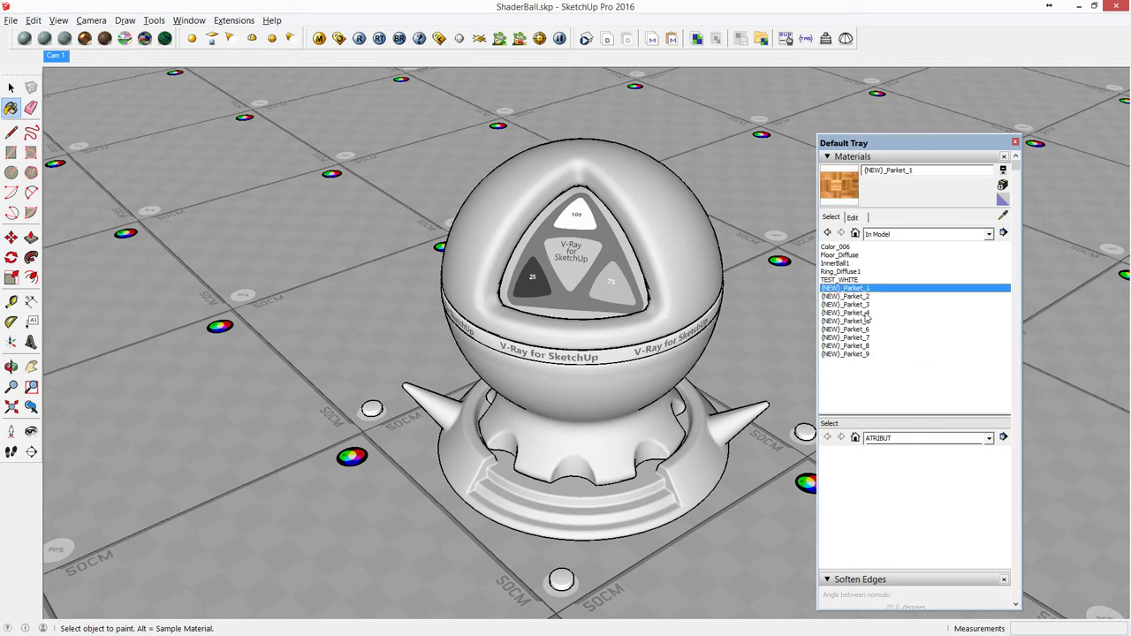
left_click(865, 315)
left_click(861, 337)
left_click(857, 347)
left_click(852, 217)
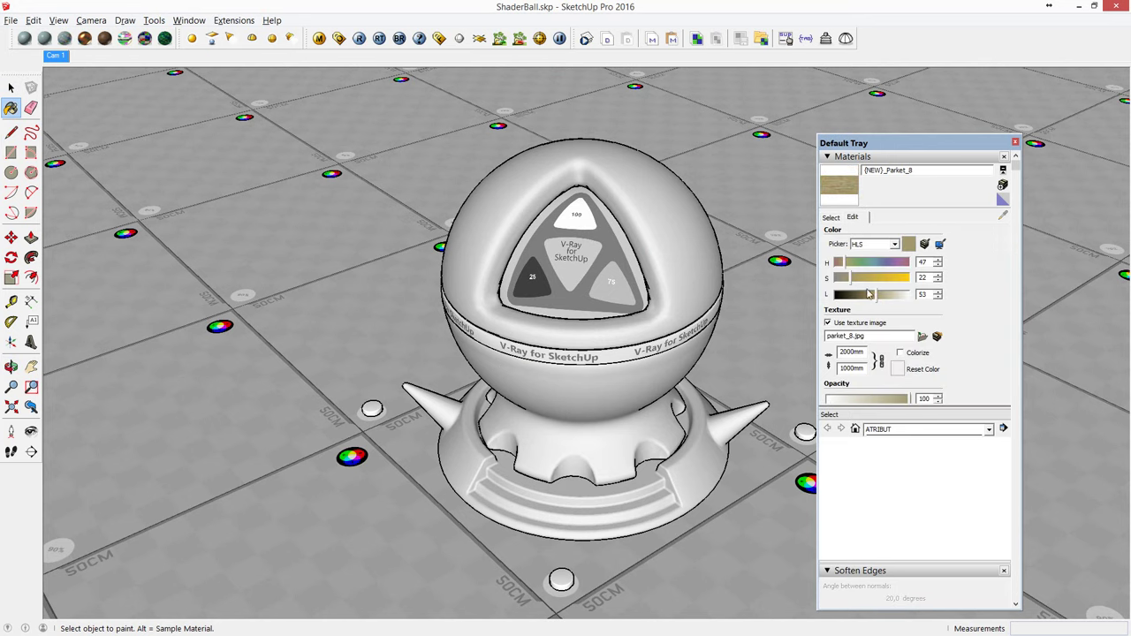
left_click(832, 218)
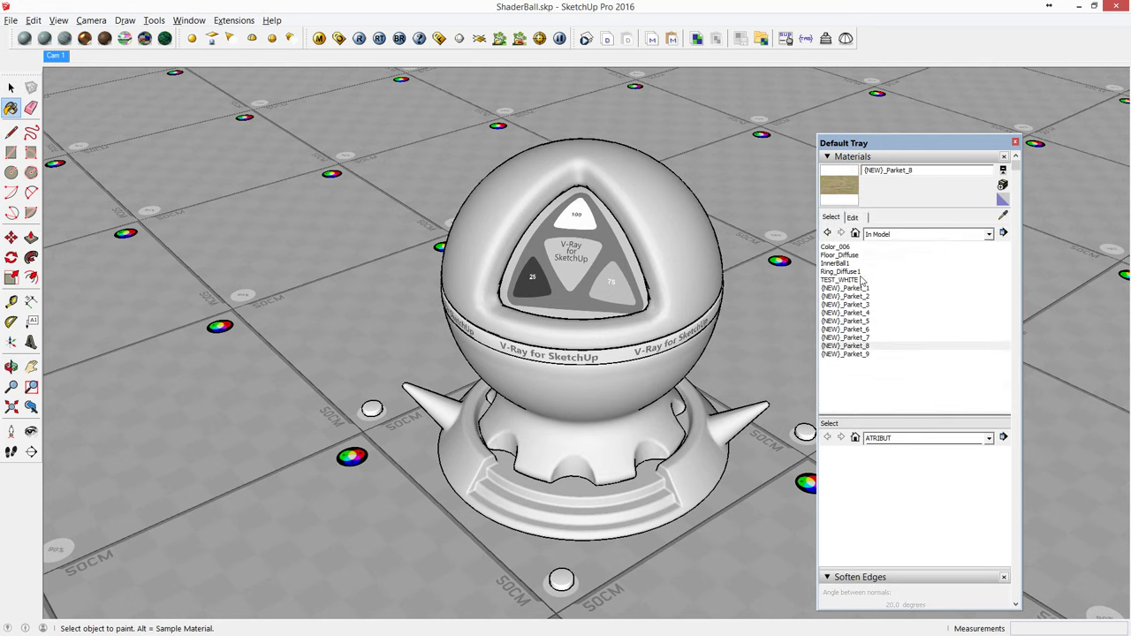
Apply V-Ray preset attributes to the {NEW}-tagged parquet materials.
left_click(845, 289)
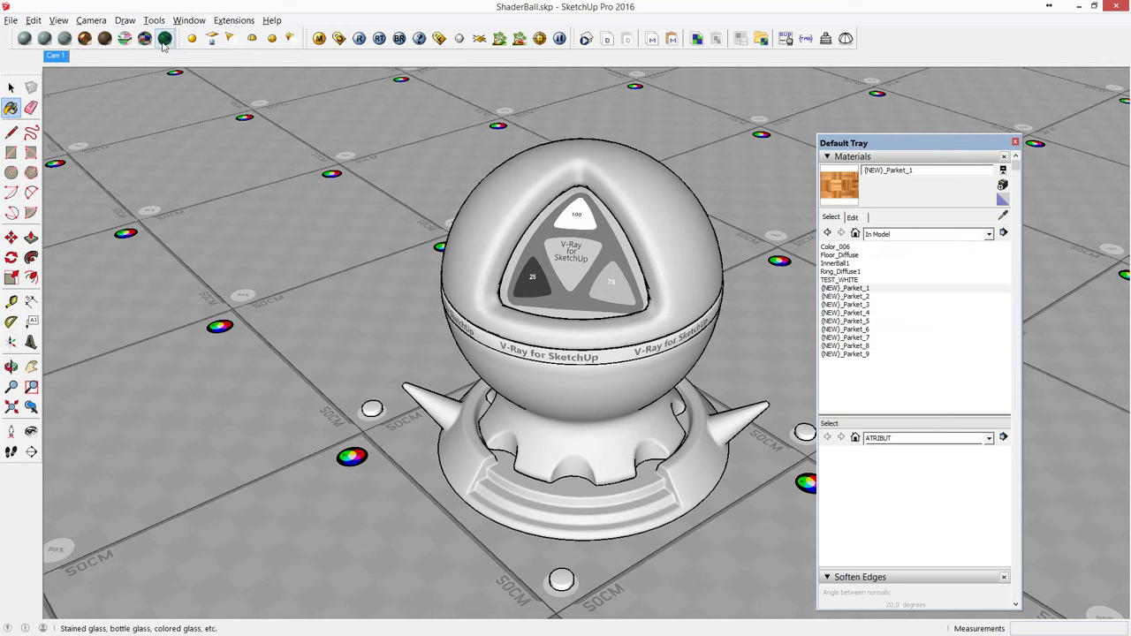
left_click(67, 38)
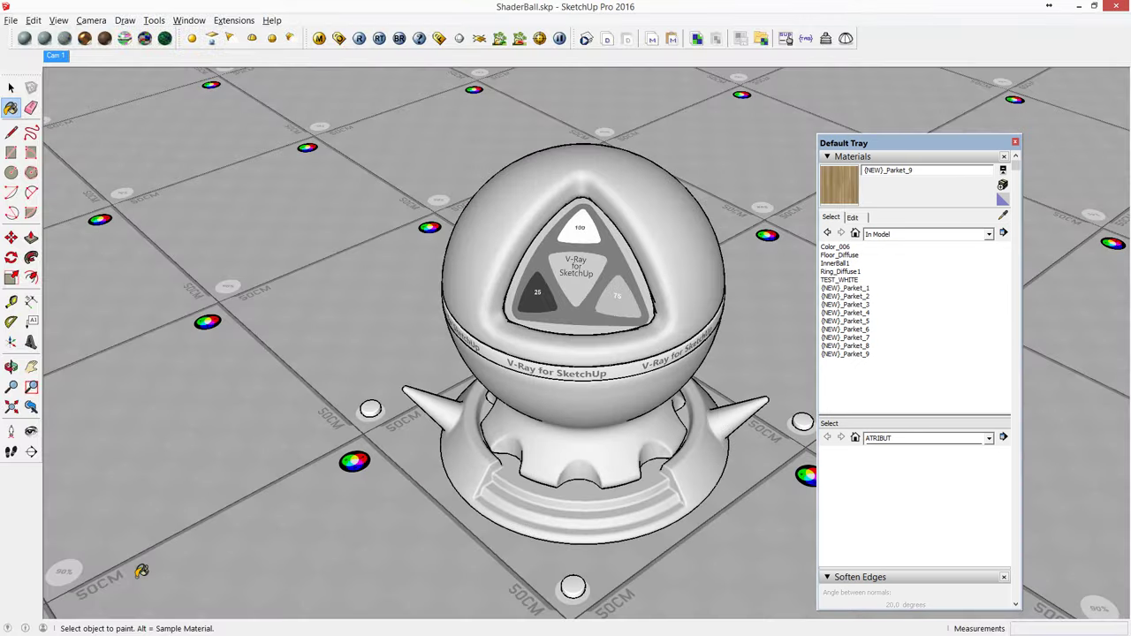
Preview the {NEW}_Parket_1, {NEW}_Parket_2 and {NEW}_Parket_3 materials in the V-Ray material editor, then close it.
left_click(853, 289)
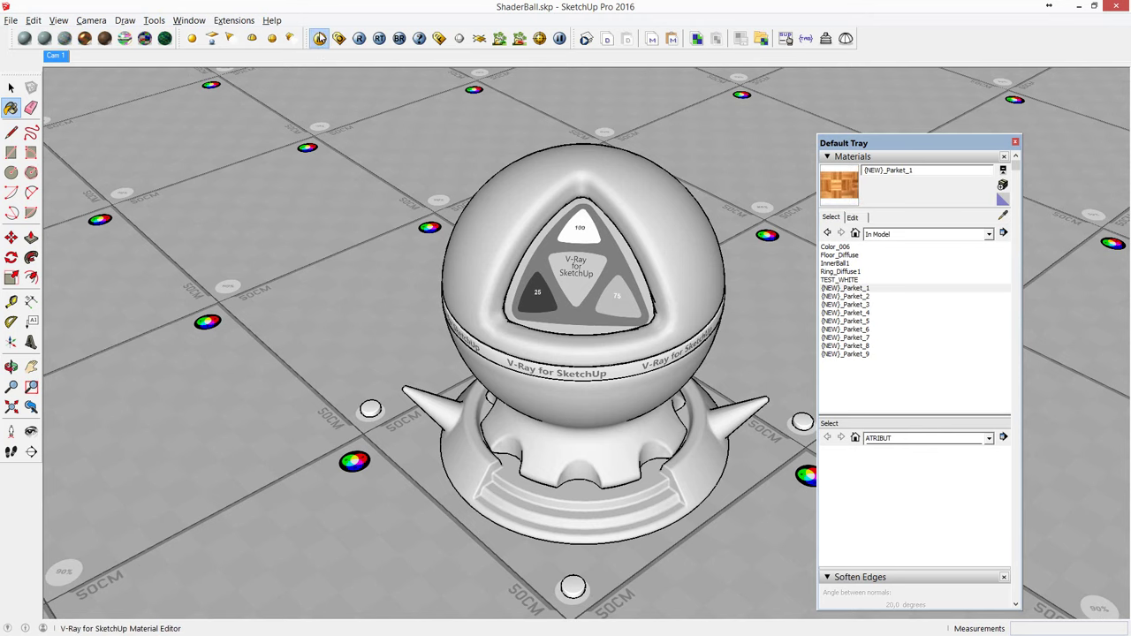
left_click(319, 38)
left_click(318, 257)
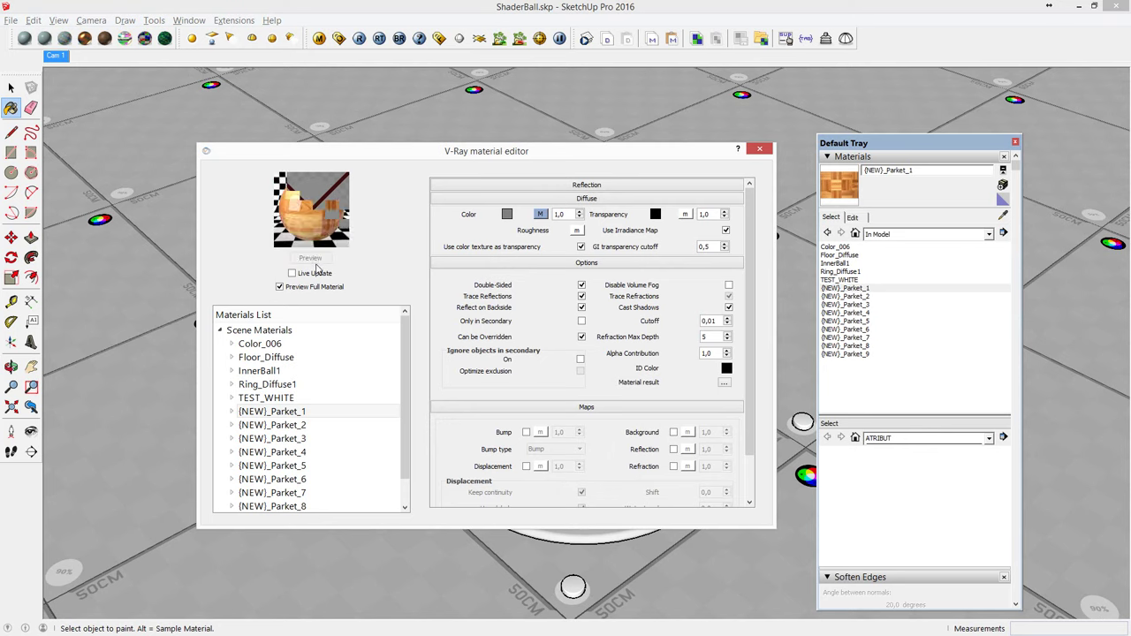
left_click(299, 426)
left_click(318, 258)
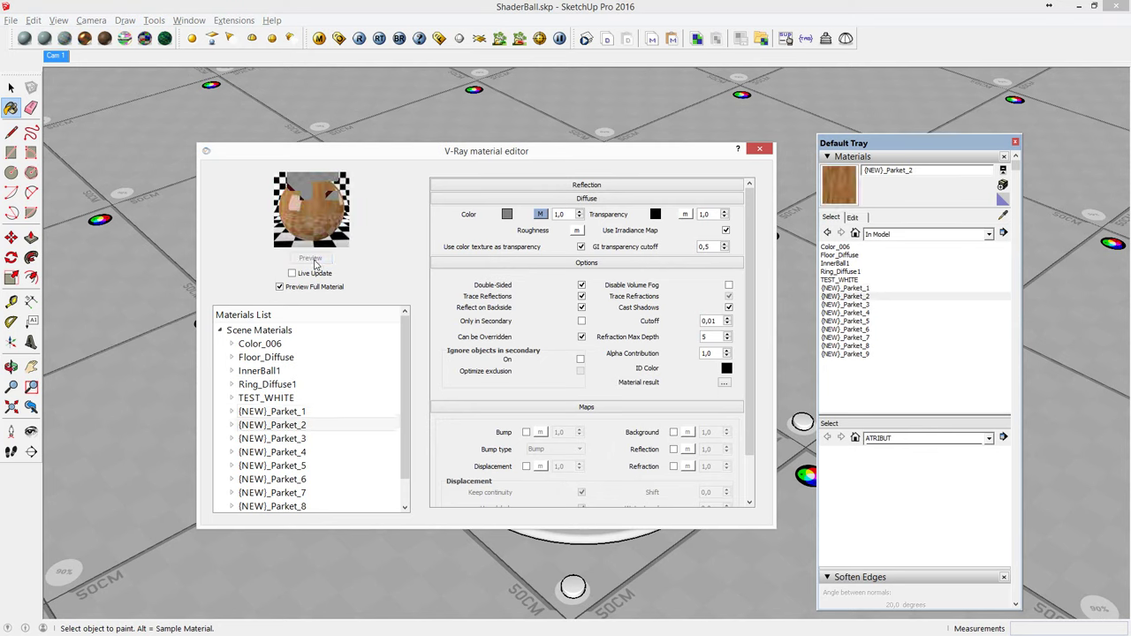
left_click(297, 438)
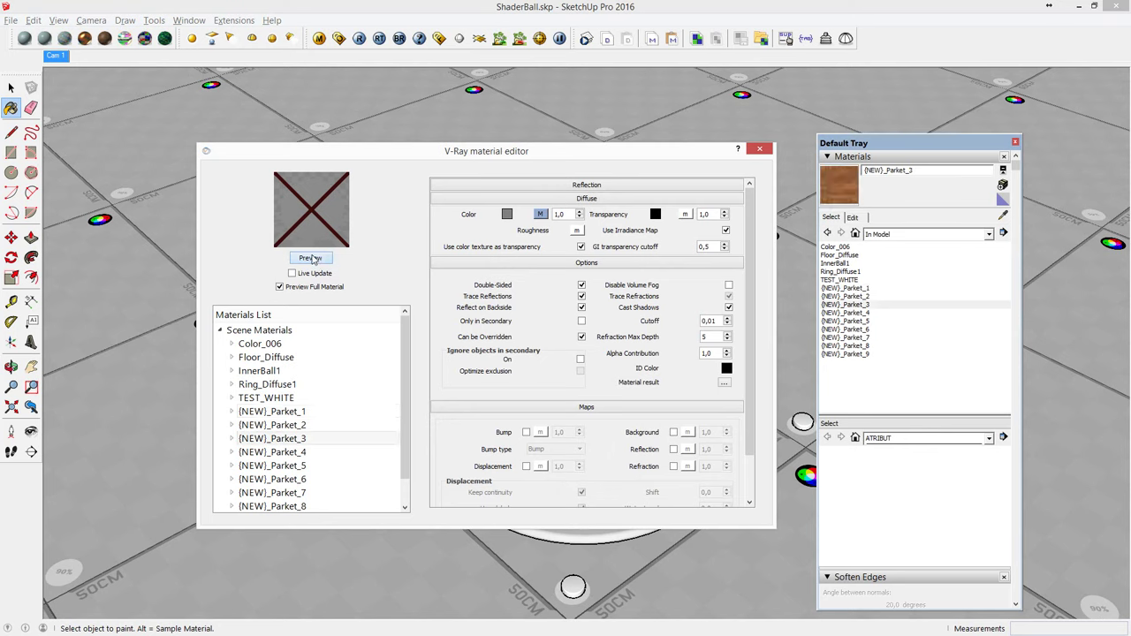
left_click(314, 258)
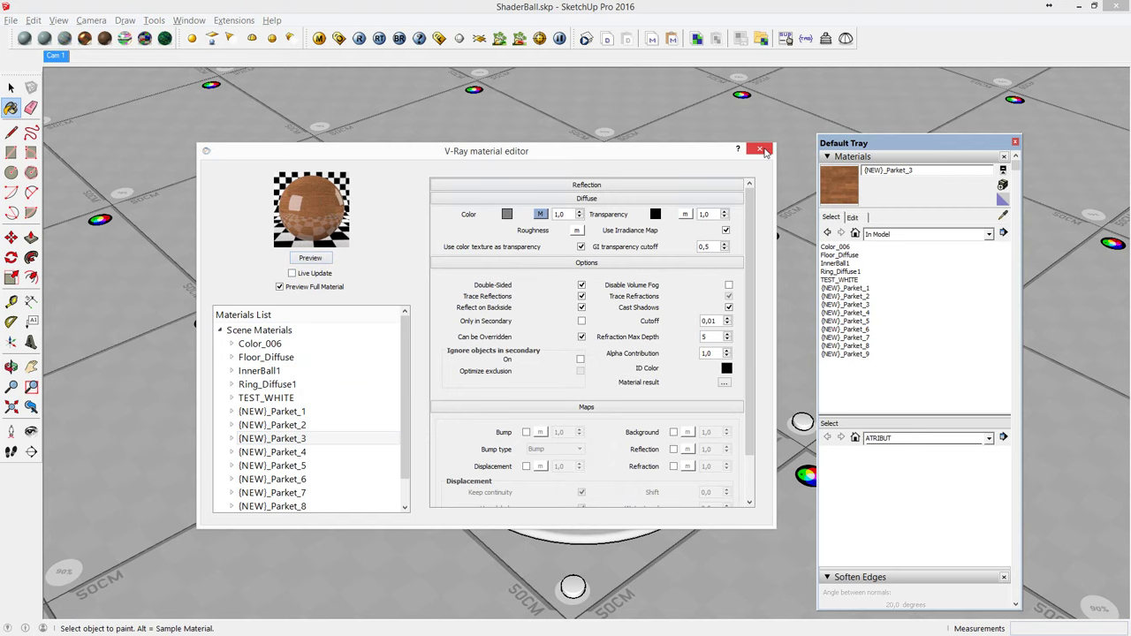
left_click(760, 148)
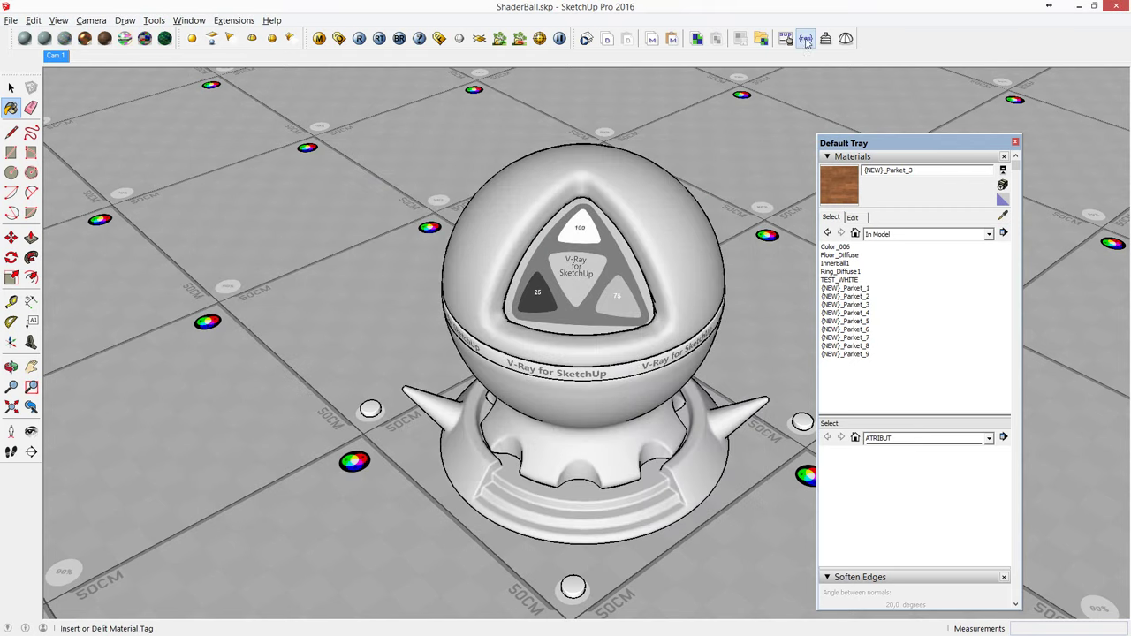
Remove the {NEW} tag from all materials and select Parket_1.
left_click(845, 296)
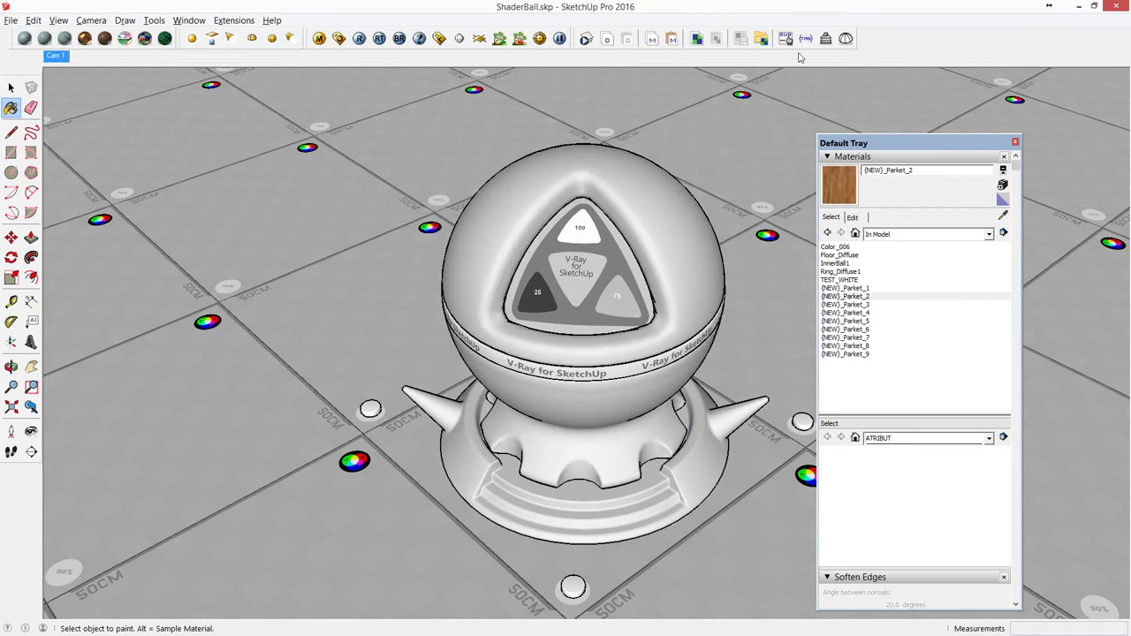
left_click(805, 40)
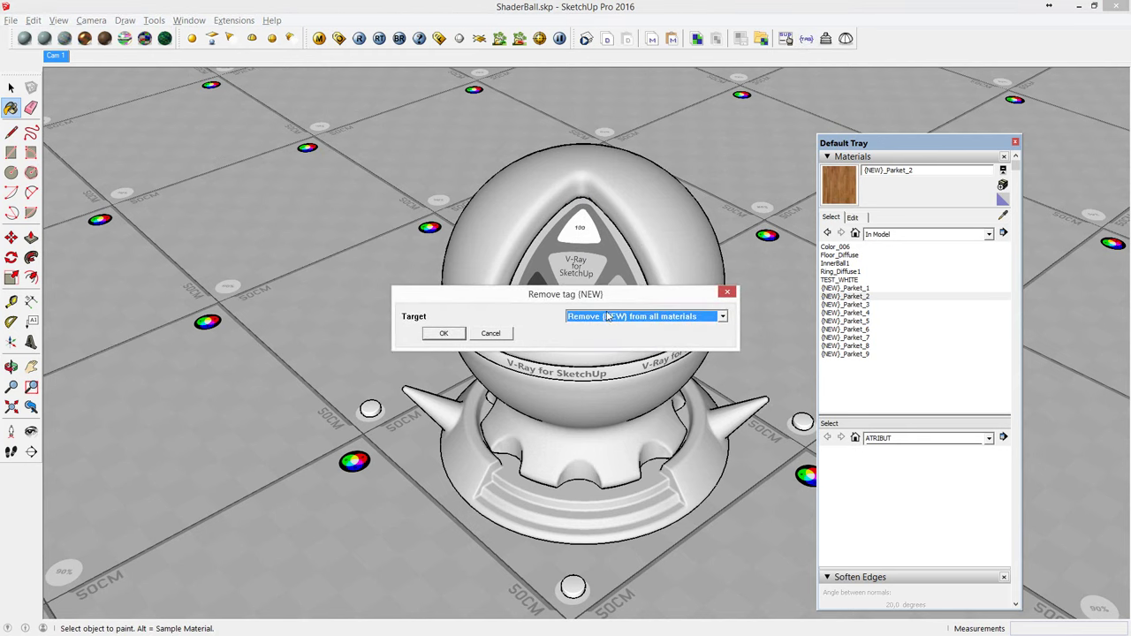
left_click(444, 334)
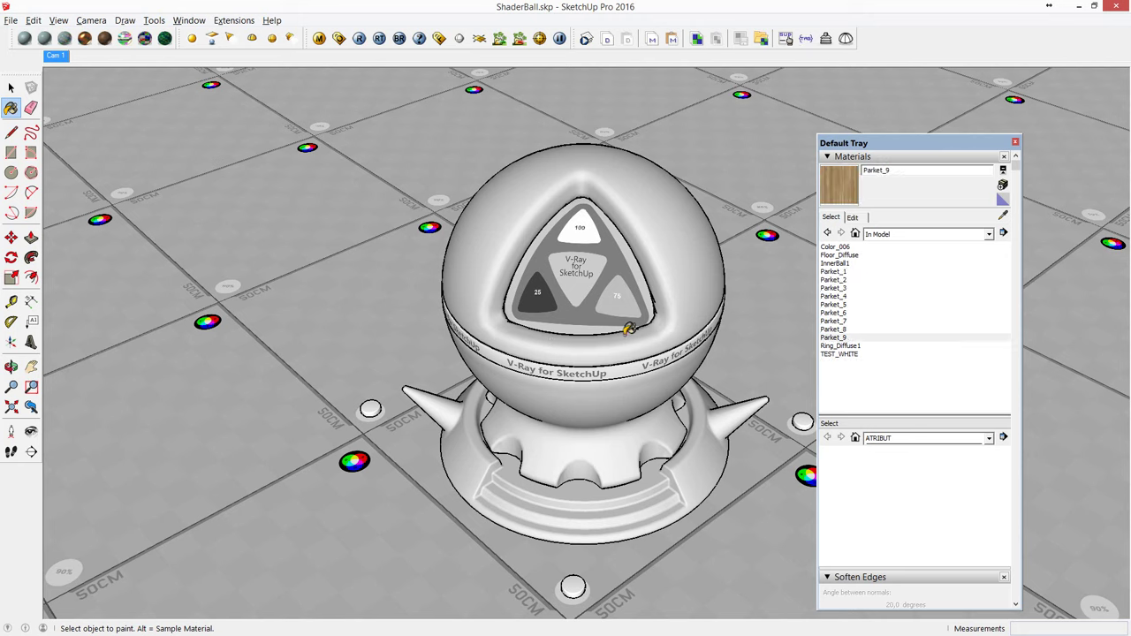
left_click_drag(846, 338, 838, 271)
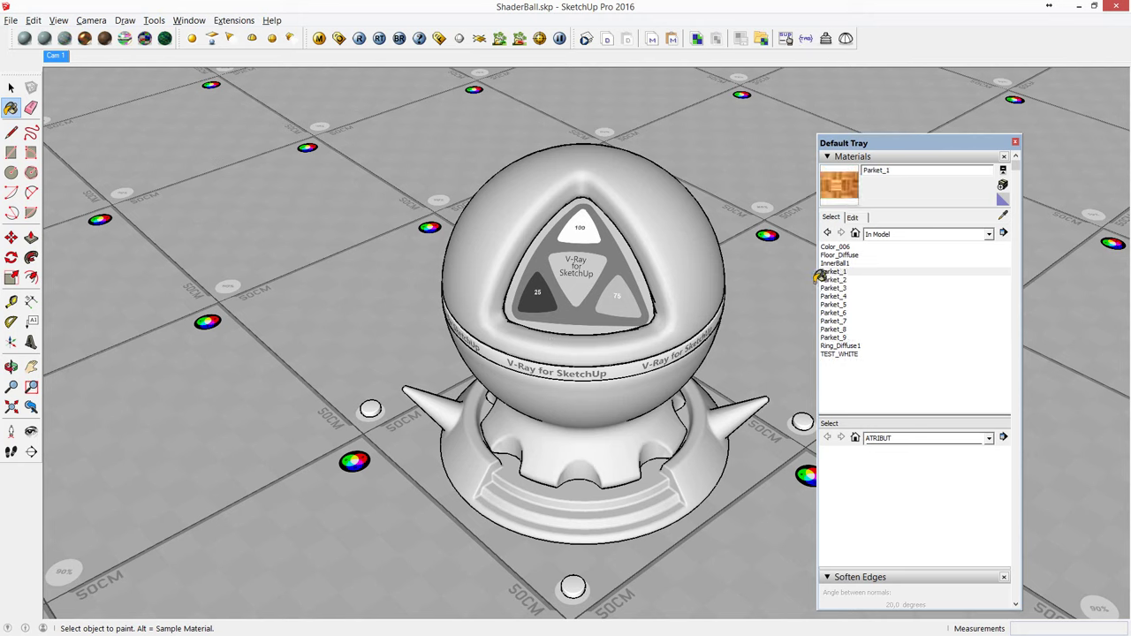
Switch to File Explorer and view the texture images in the tutorial folder's concrete subfolder.
key("alt+Tab")
key("Tab")
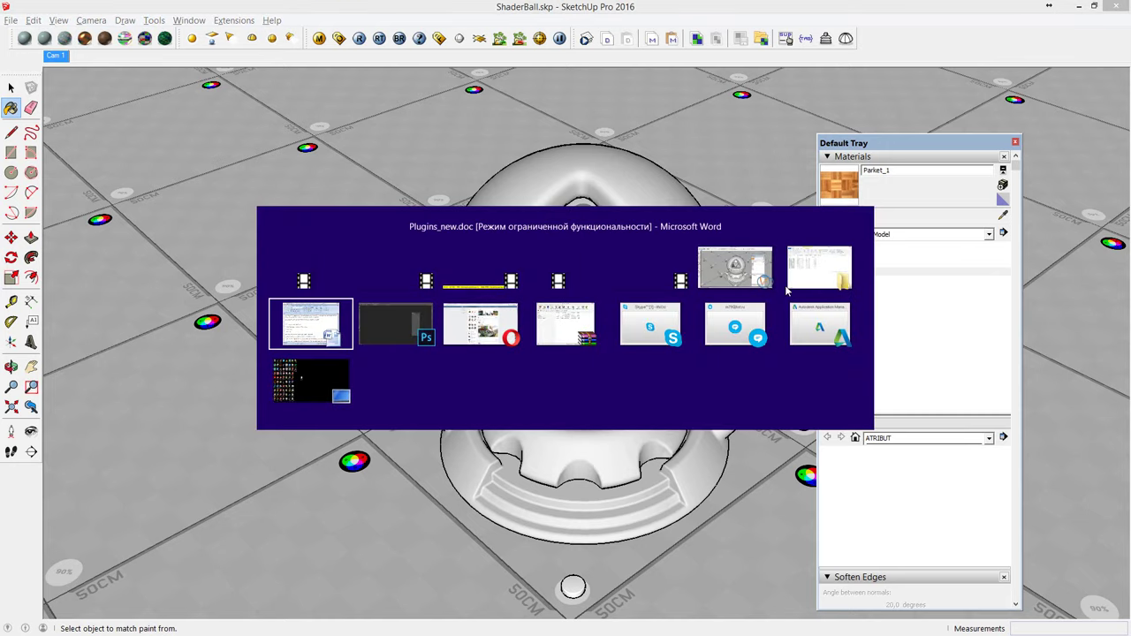
key("shift+Tab")
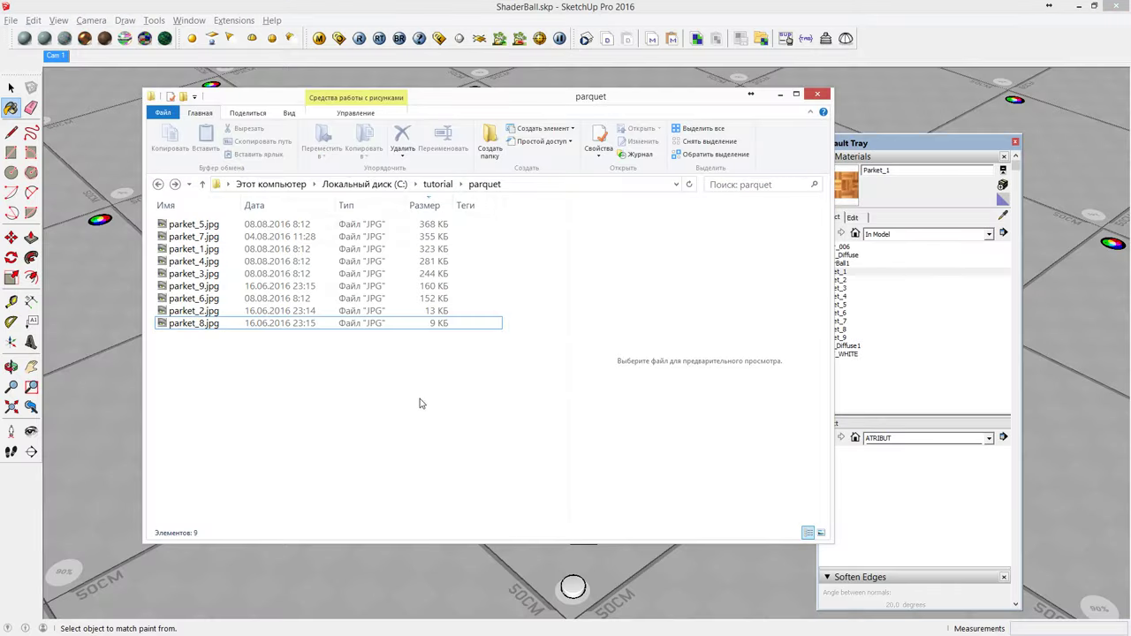
left_click(437, 185)
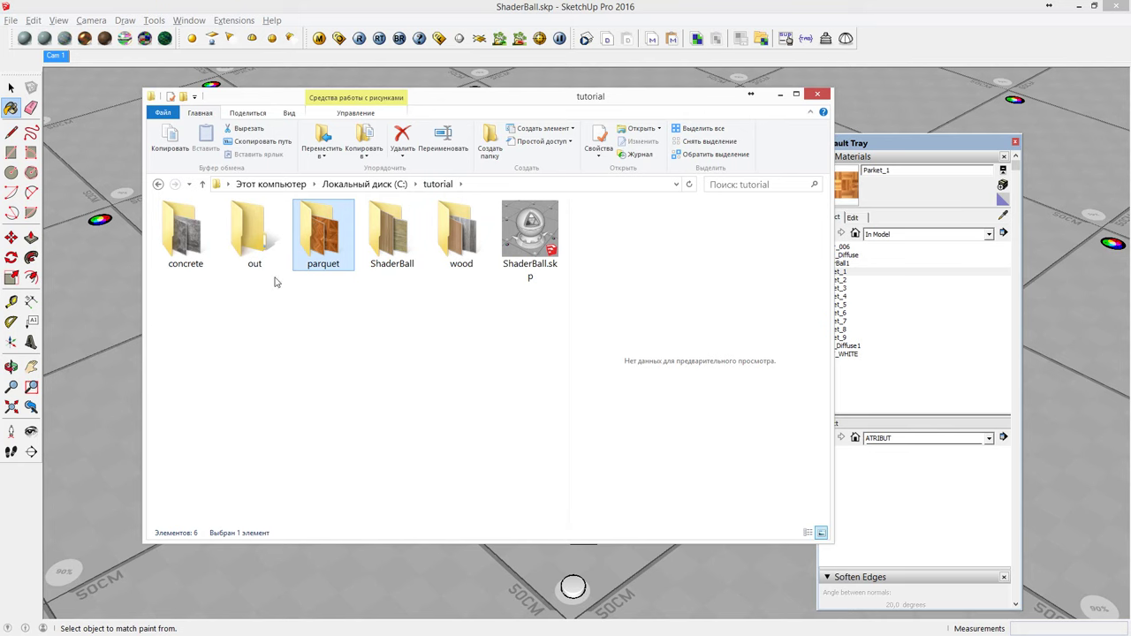
double_click(203, 245)
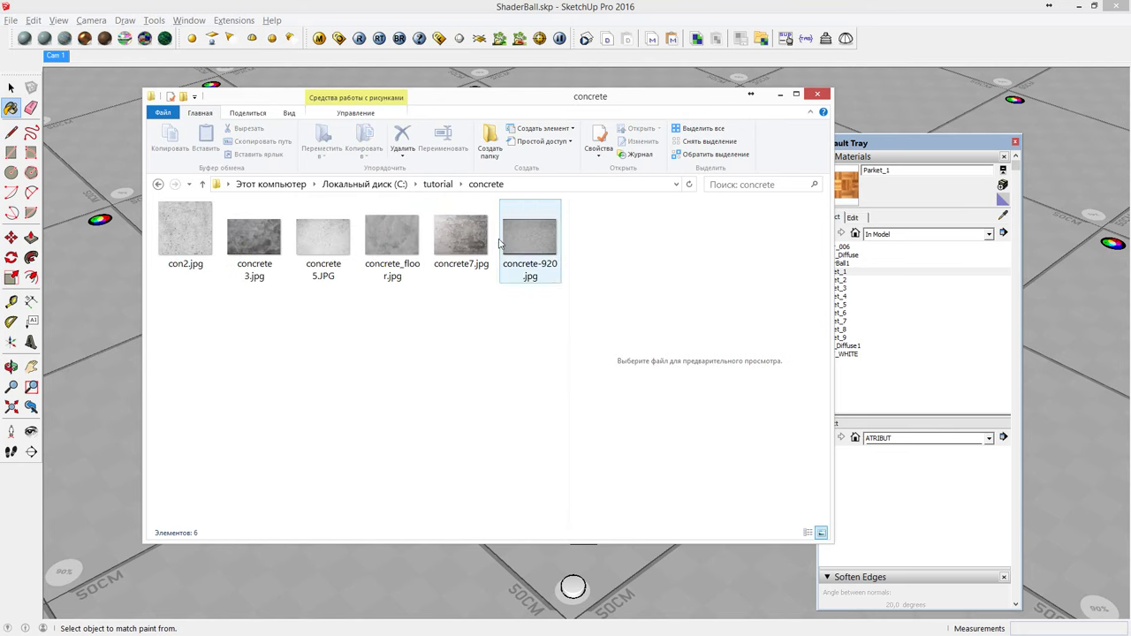
Import the textures from the tutorial folder's concrete subfolder and convert them to V-Ray materials using the concrete Vr Mat.
left_click(11, 20)
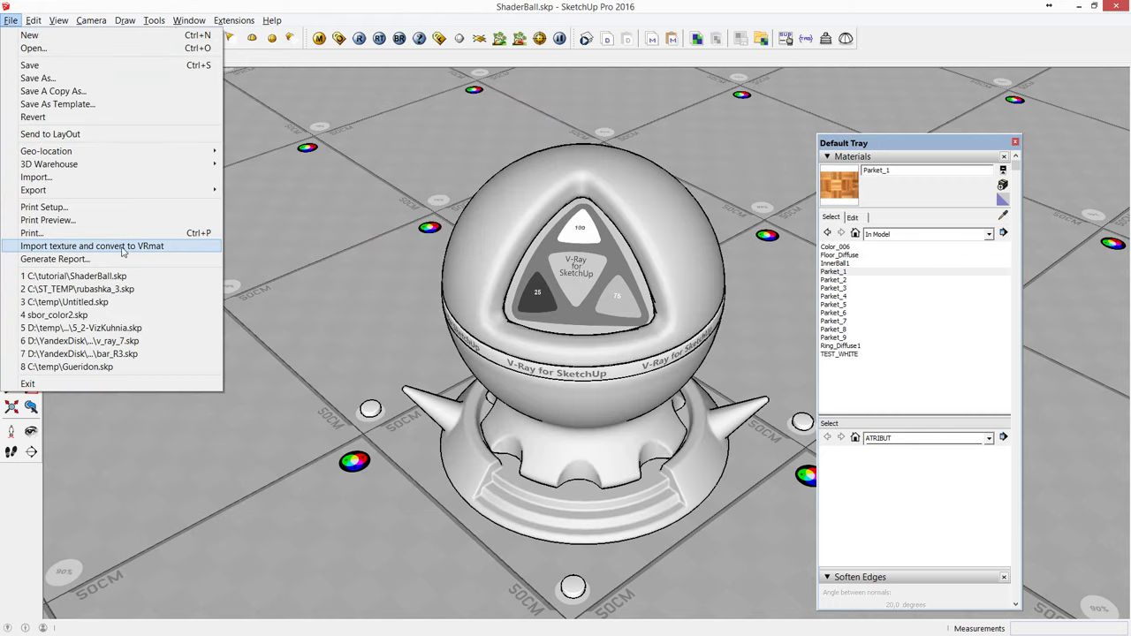
left_click(180, 247)
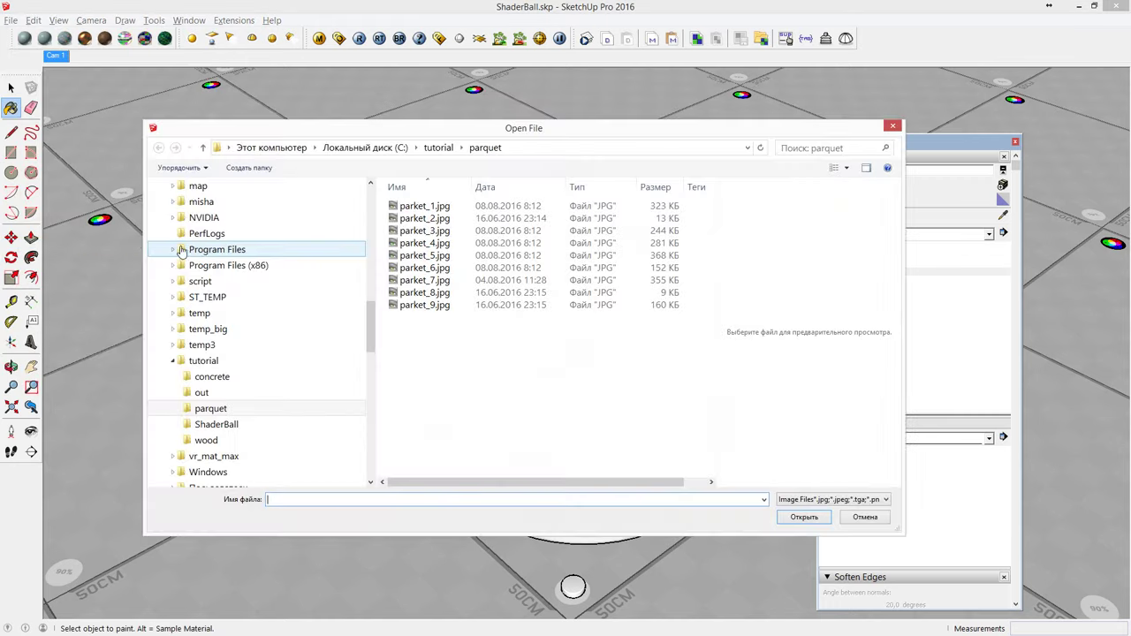
left_click(437, 148)
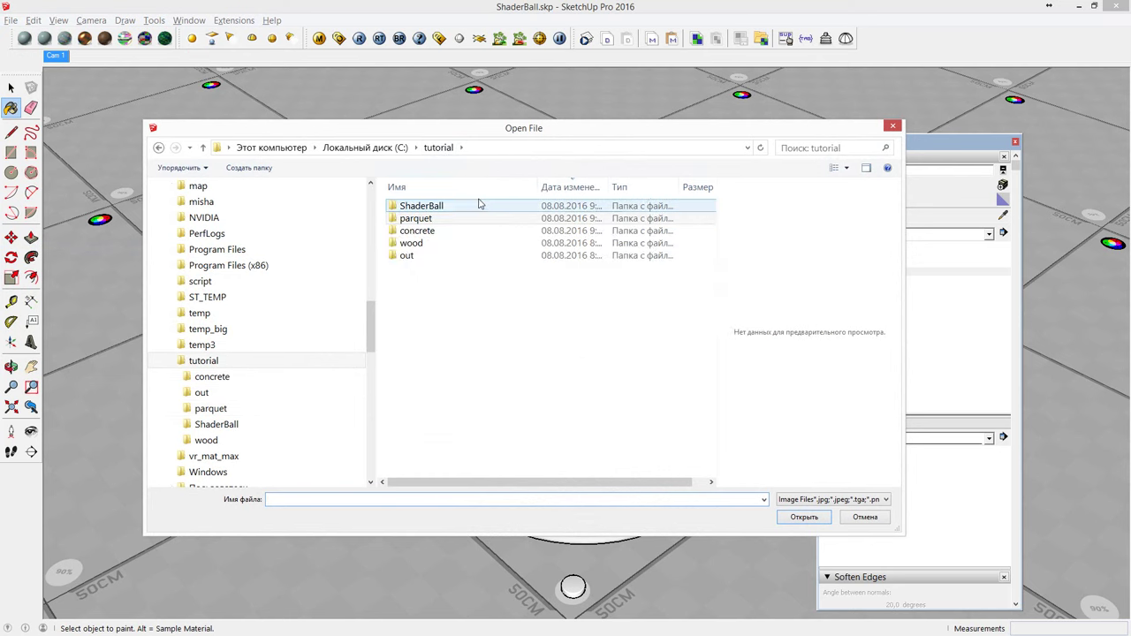
double_click(416, 231)
double_click(427, 220)
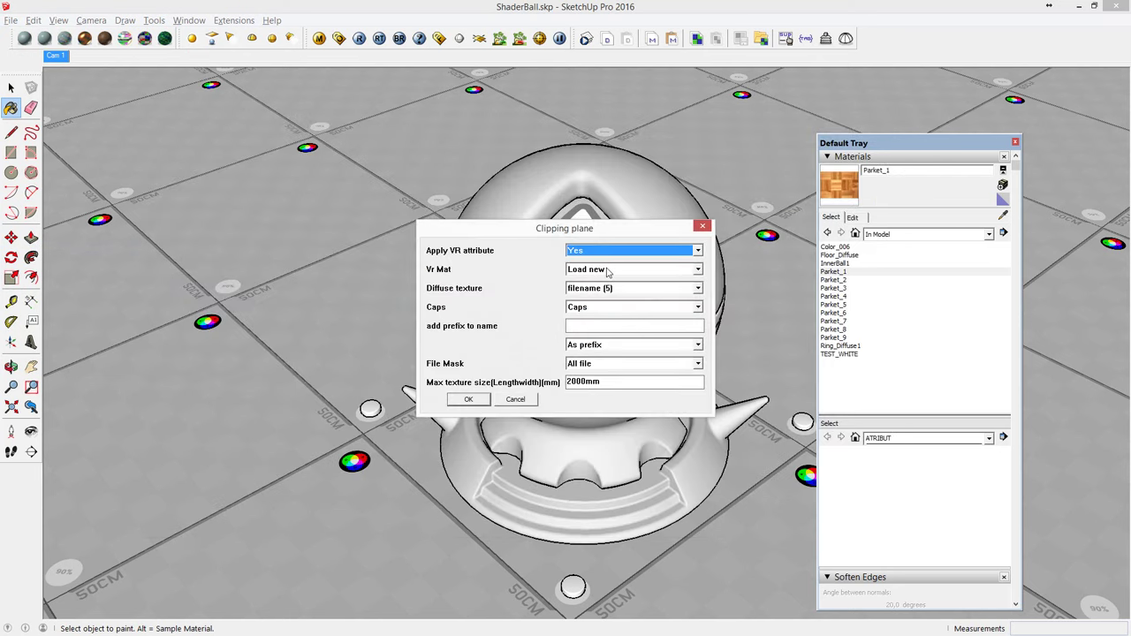
left_click(608, 270)
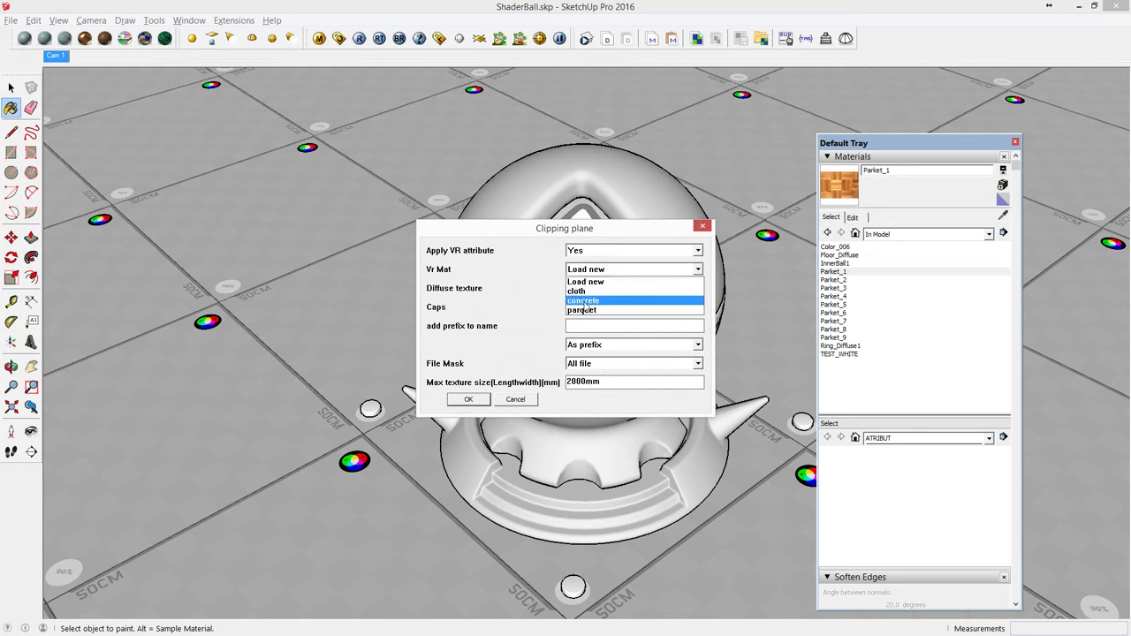
left_click(628, 303)
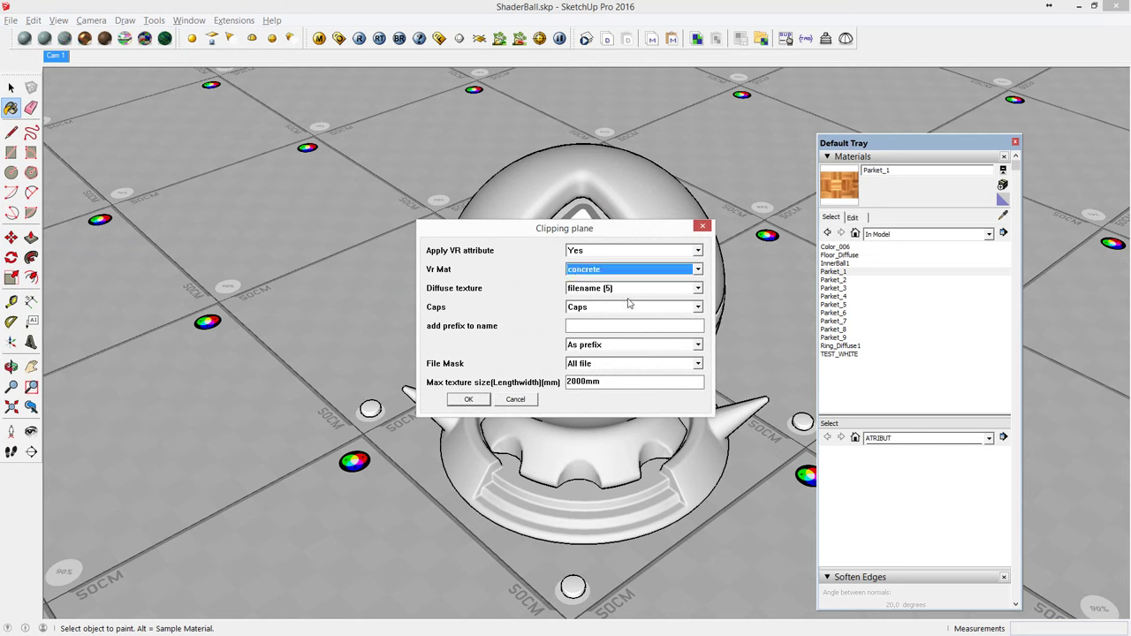
left_click(469, 400)
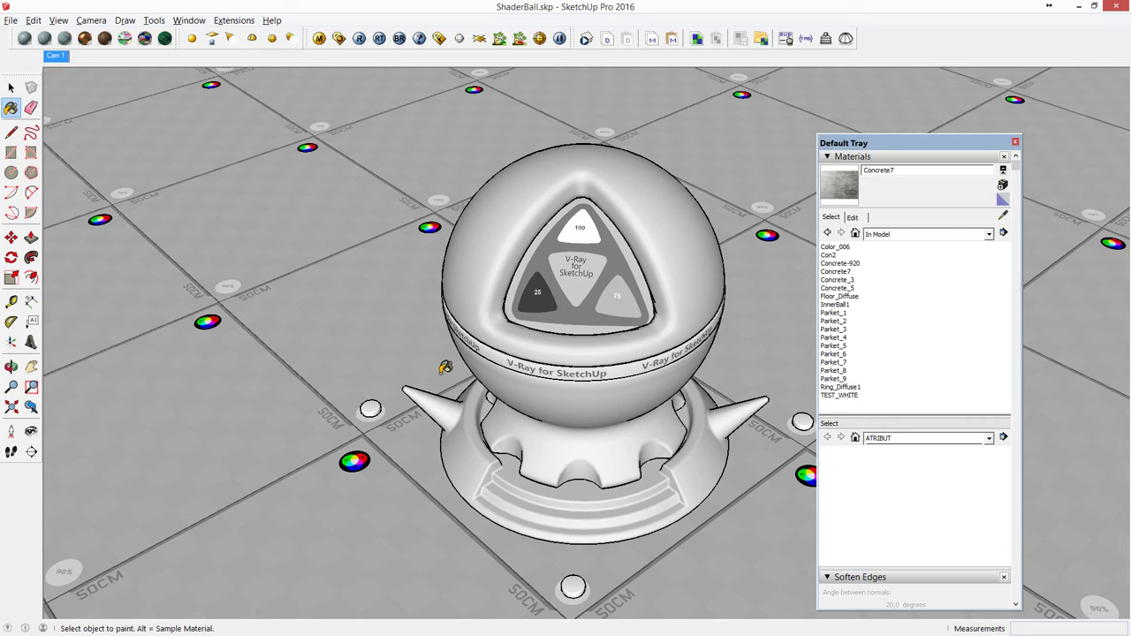
left_click(851, 298)
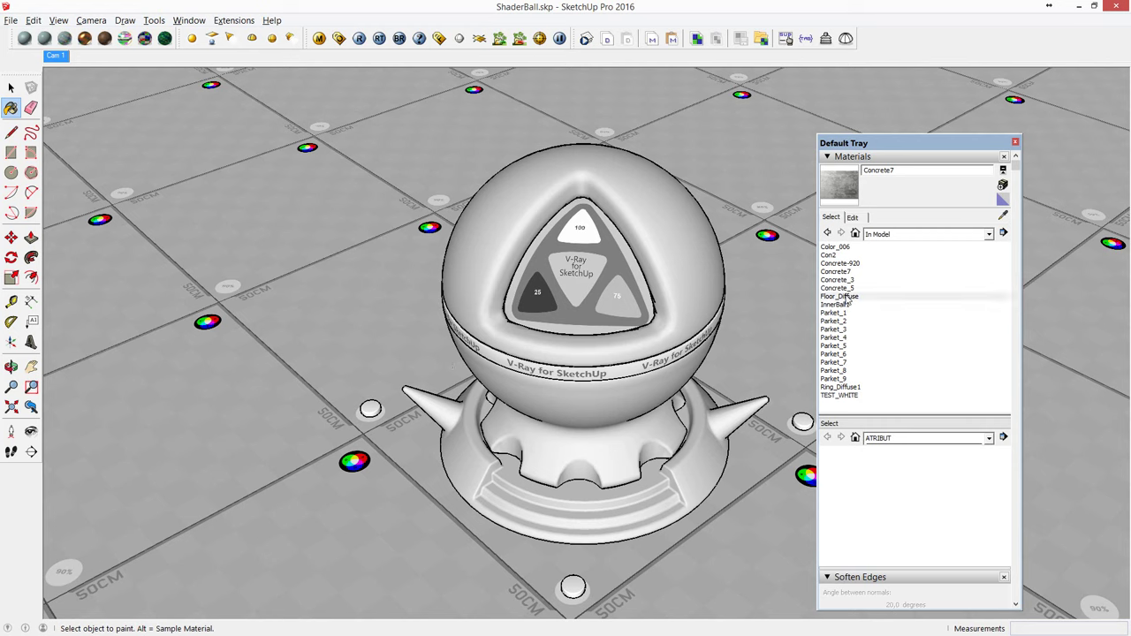
Preview the Concrete7 and Concrete-920 materials in the V-Ray material editor, then close it.
left_click(849, 288)
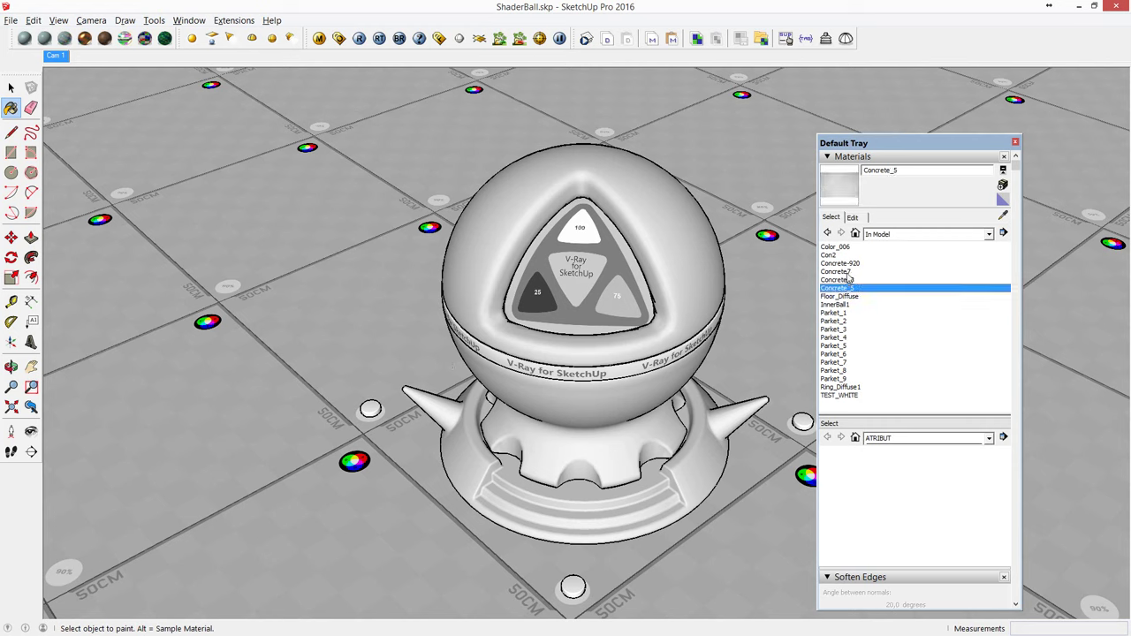
left_click(849, 272)
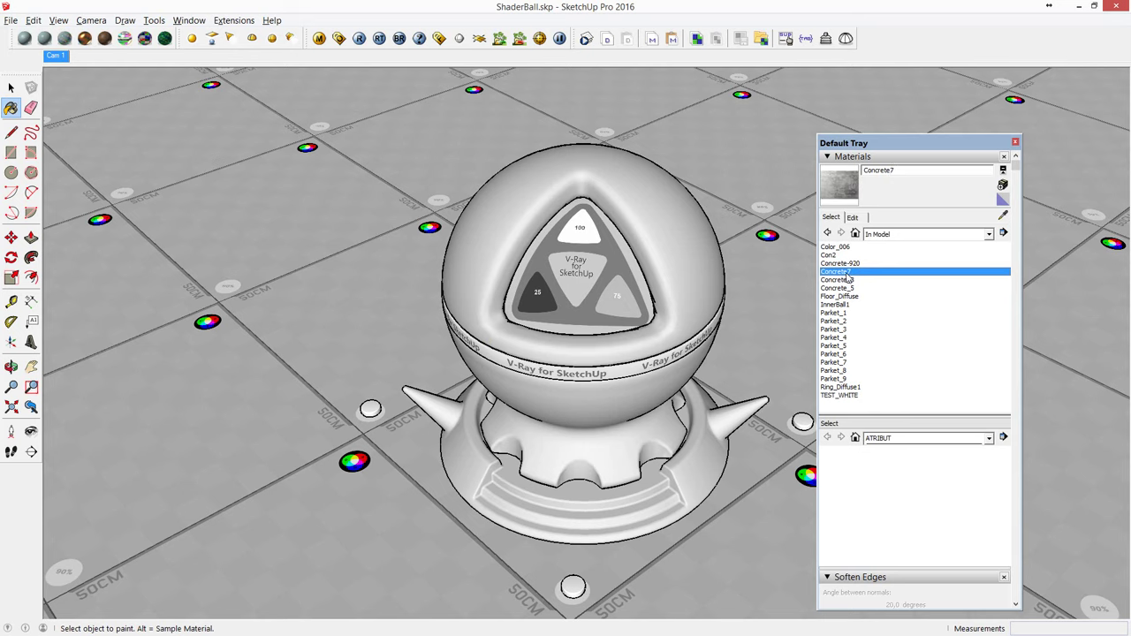
left_click(319, 38)
left_click(309, 258)
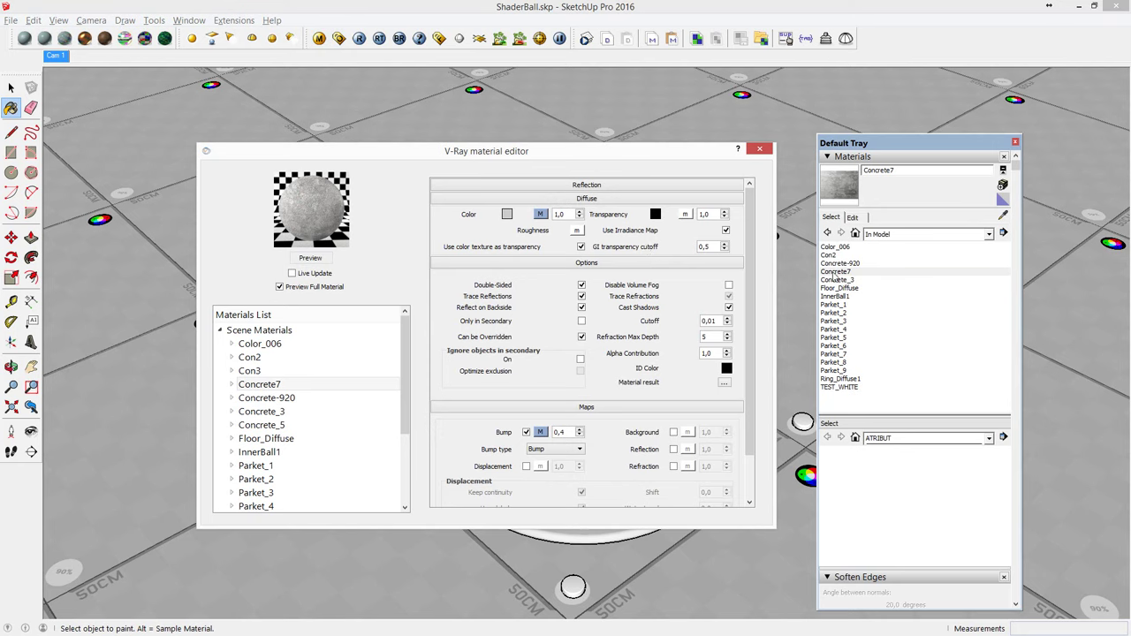
left_click(839, 263)
left_click(318, 260)
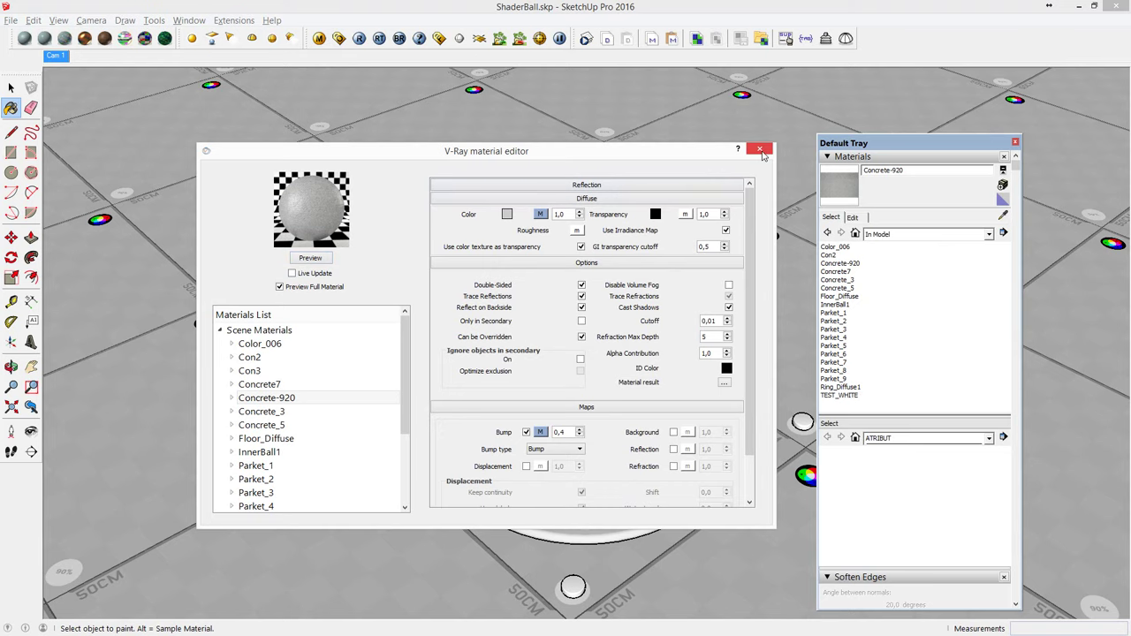
left_click(760, 150)
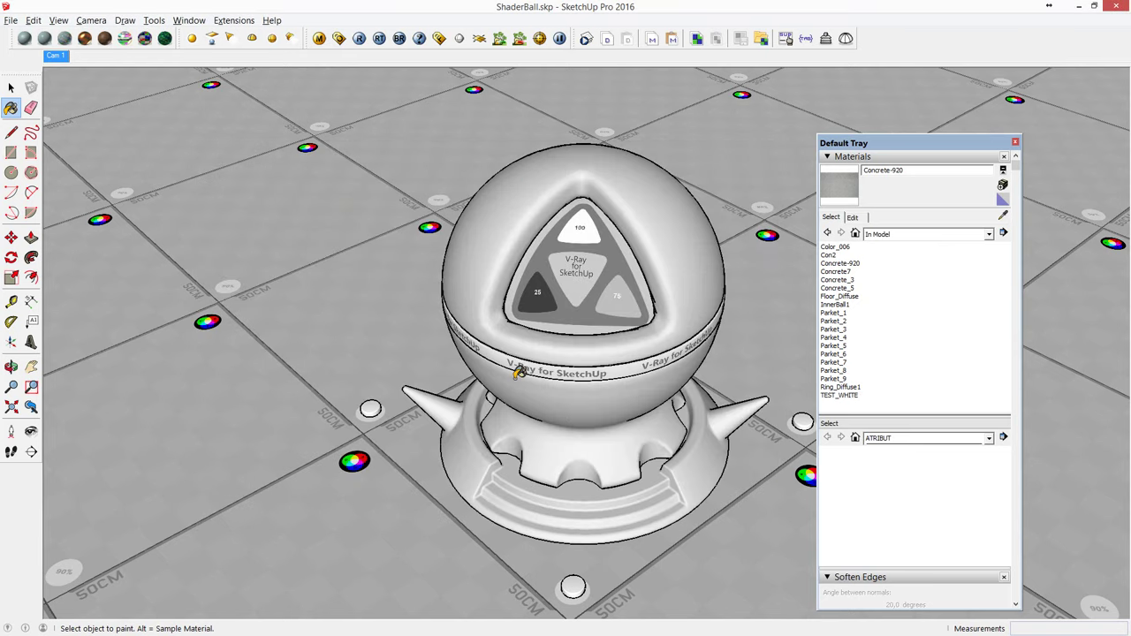
Switch to File Explorer, open the tutorial folder's wood subfolder and preview wood-texture0028.jpg.
key("alt+Tab")
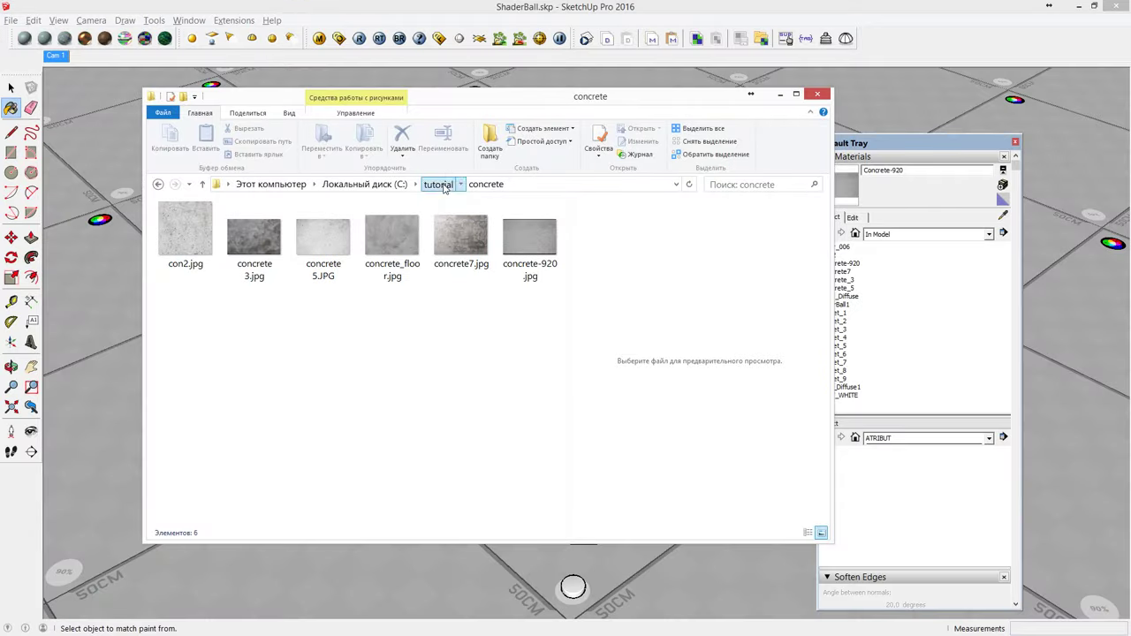
left_click(446, 185)
left_click(318, 322)
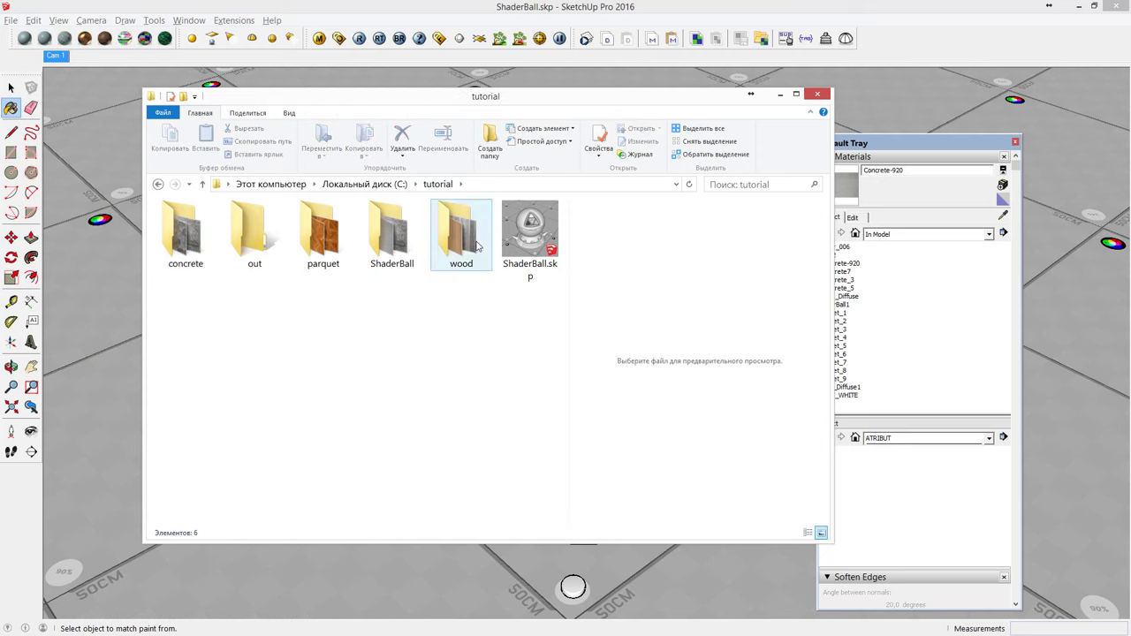
left_click(473, 240)
double_click(472, 240)
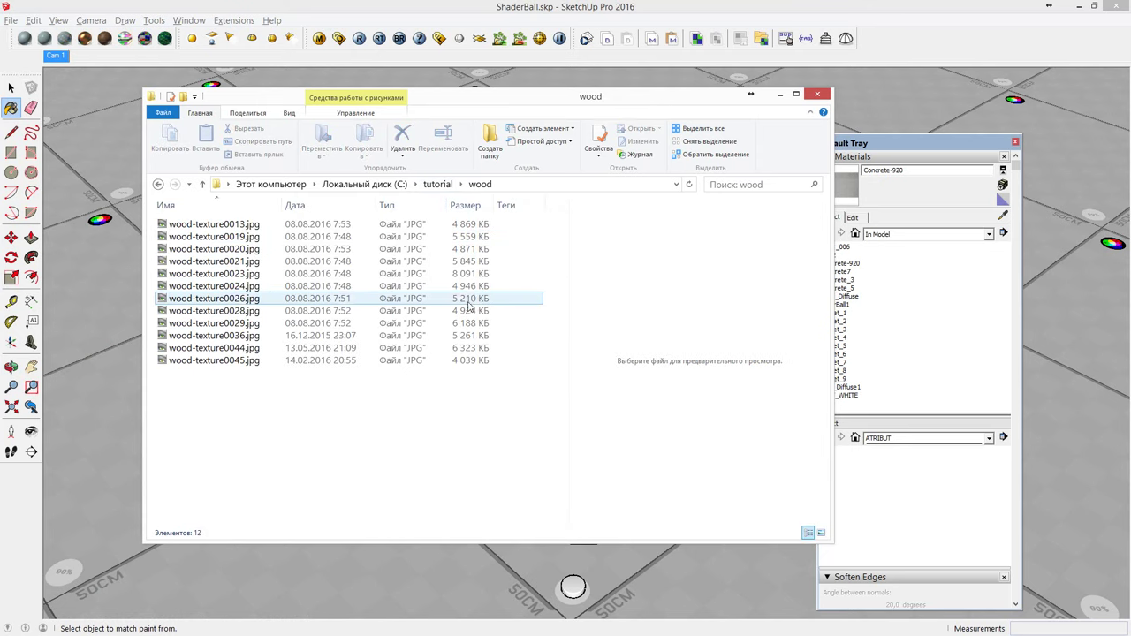
left_click(235, 311)
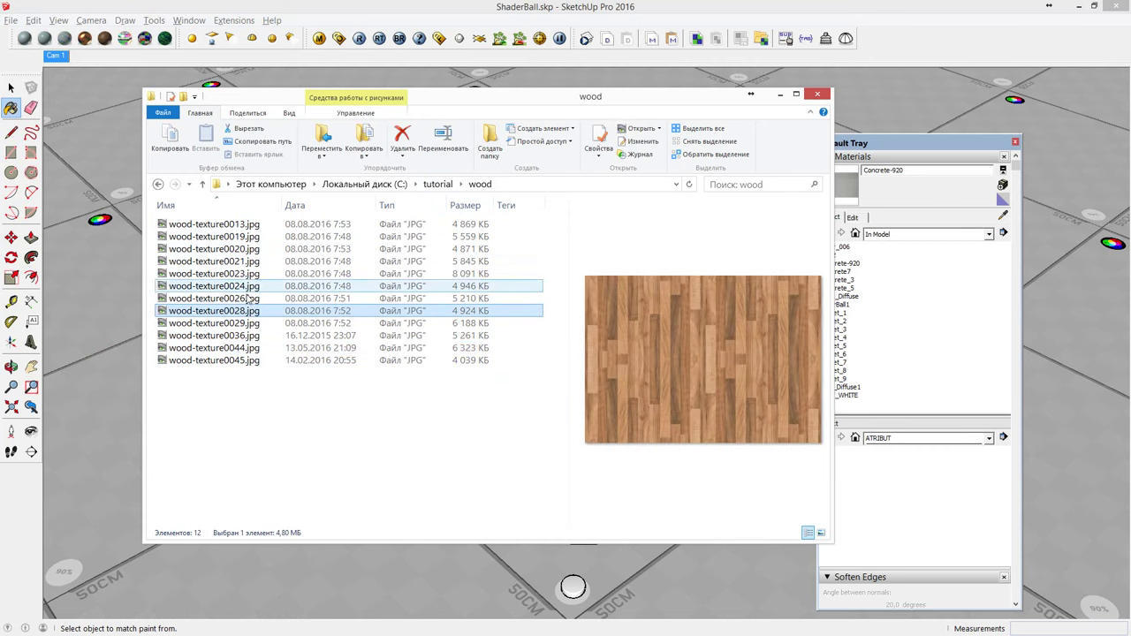
Open wood-texture0013.jpg from the wood folder in Photoshop.
left_click_drag(228, 228, 343, 301)
key("alt+Tab")
key("alt+Tab")
key("alt+Tab")
key("alt+Tab")
key("alt+shift+Tab")
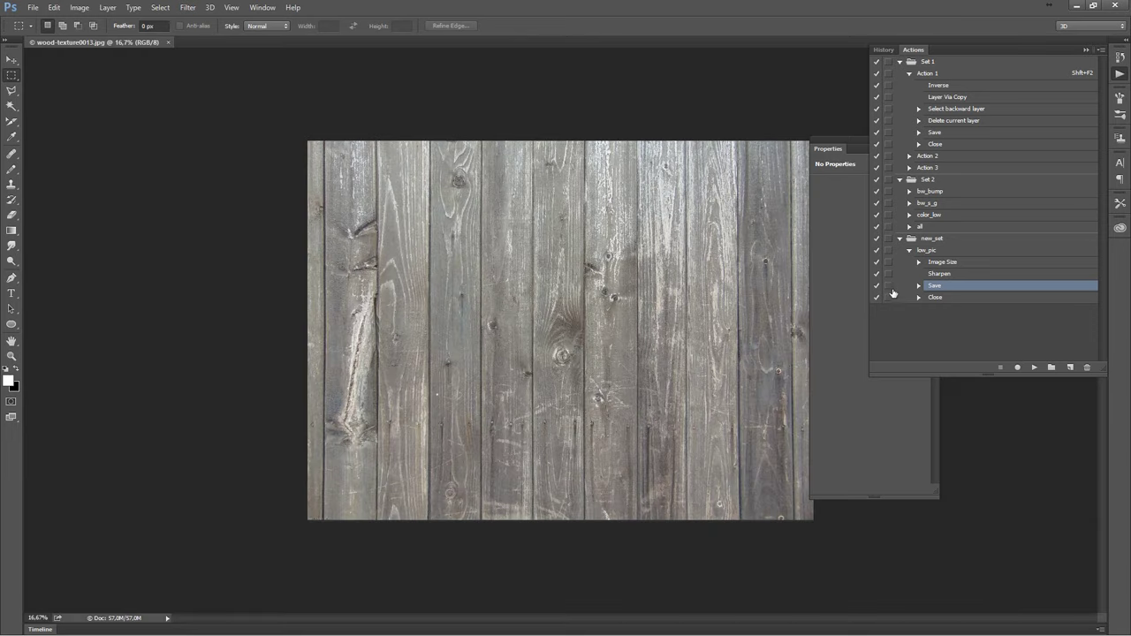
Delete the low_pic action from the new_set action set.
left_click(909, 251)
left_click(927, 251)
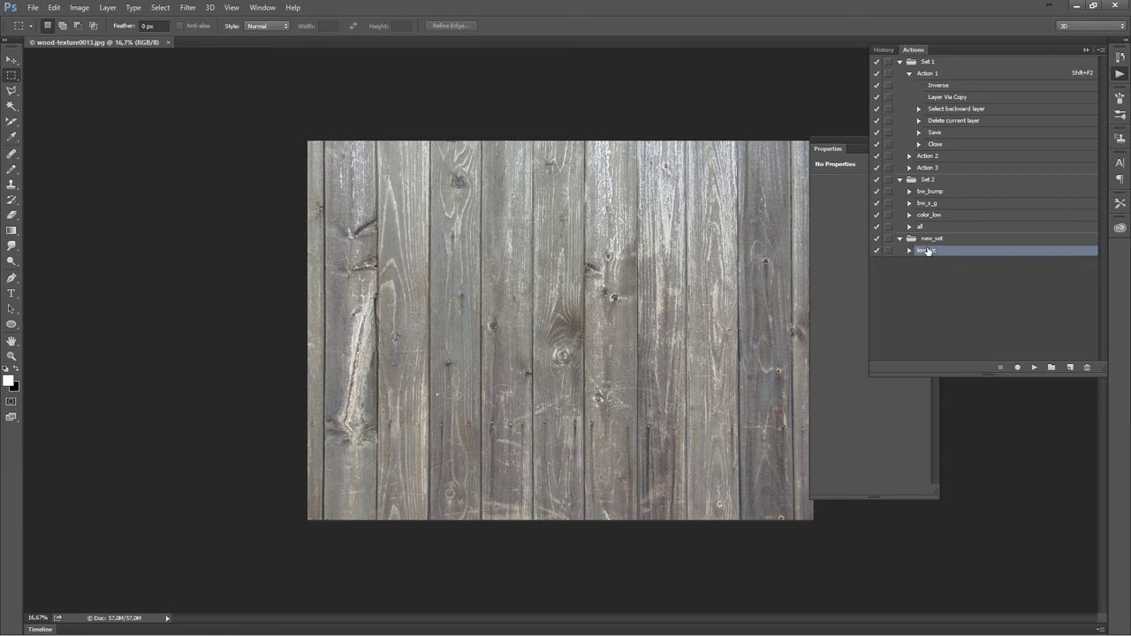
left_click_drag(966, 254, 1087, 367)
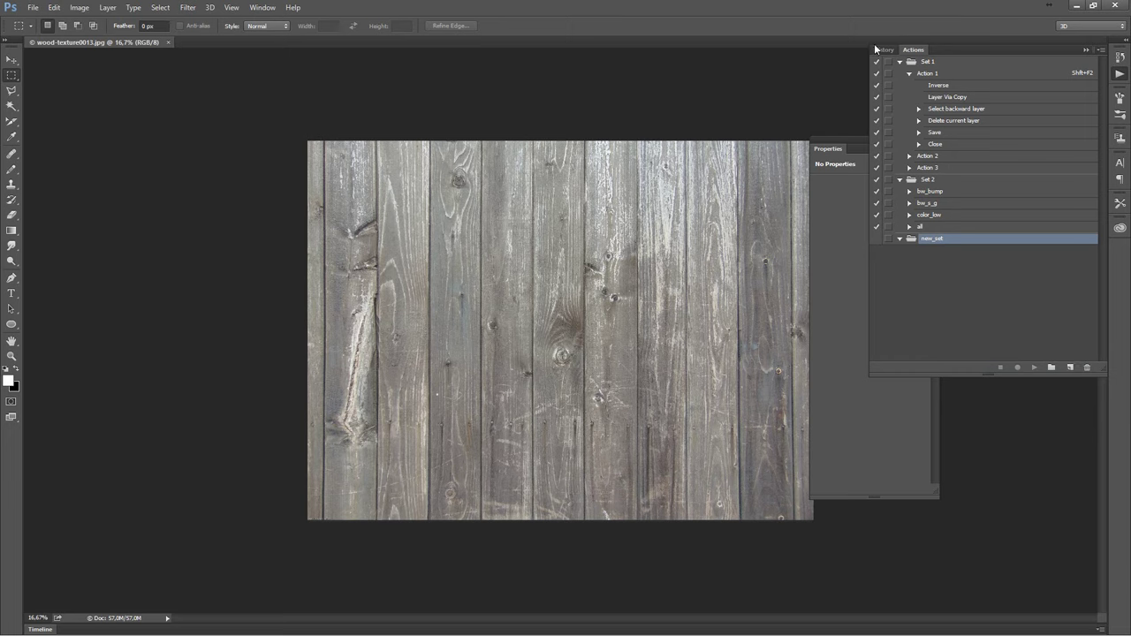
left_click(263, 7)
mouse_move(292, 7)
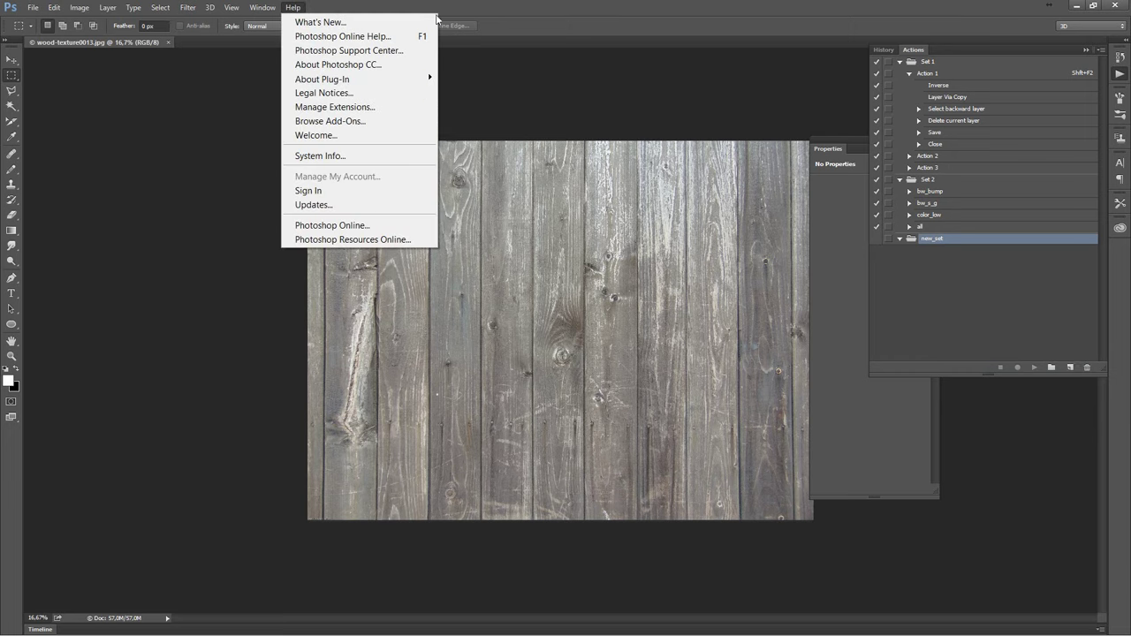
left_click(1047, 339)
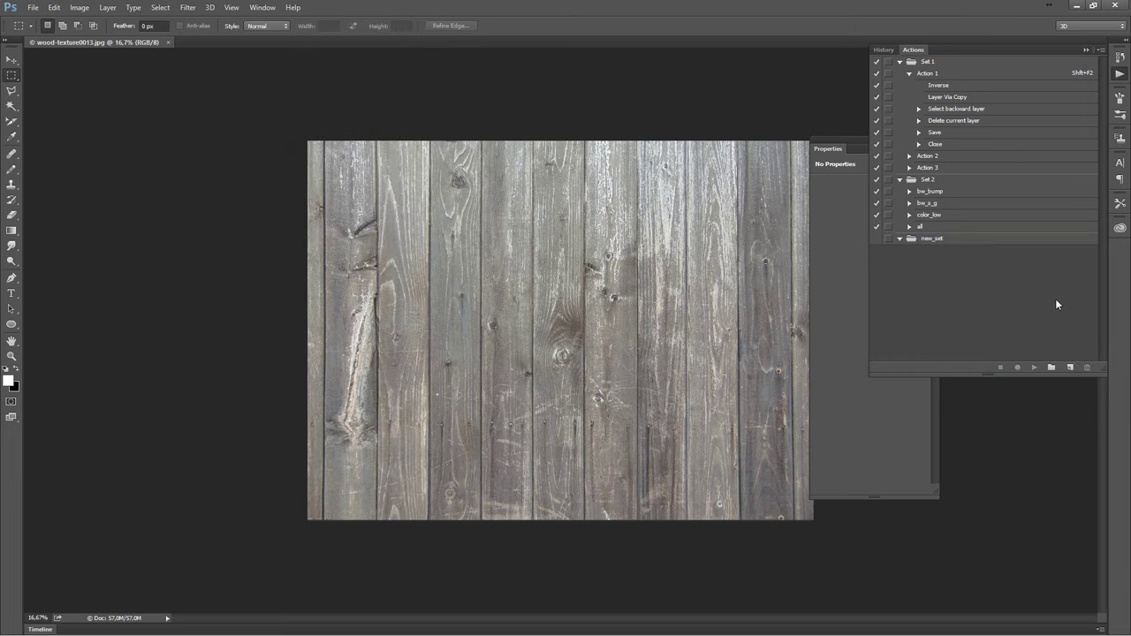